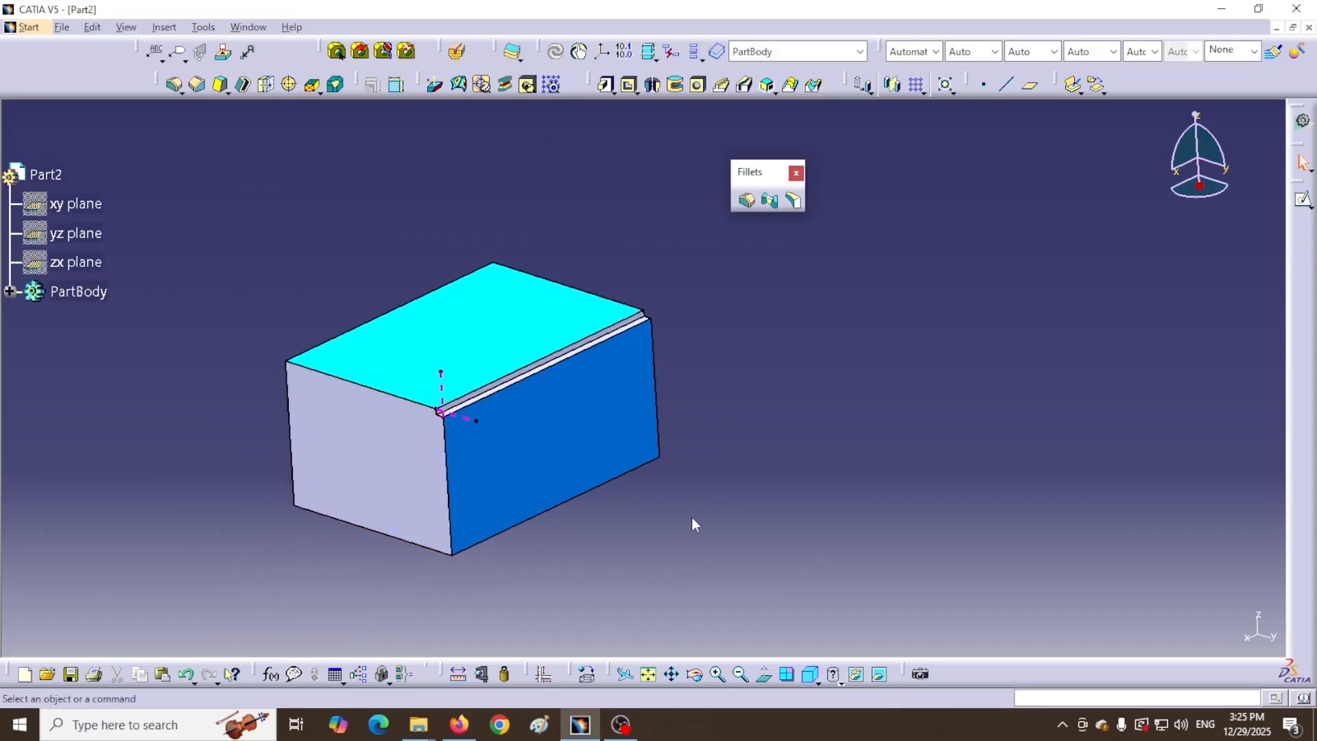
# Start a face-face fillet and select the block's blue side face and cyan top face as the faces to fillet
pyautogui.moveTo(588, 533); pyautogui.dragTo(569, 489, button='middle')
pyautogui.scroll(1, 568, 489)
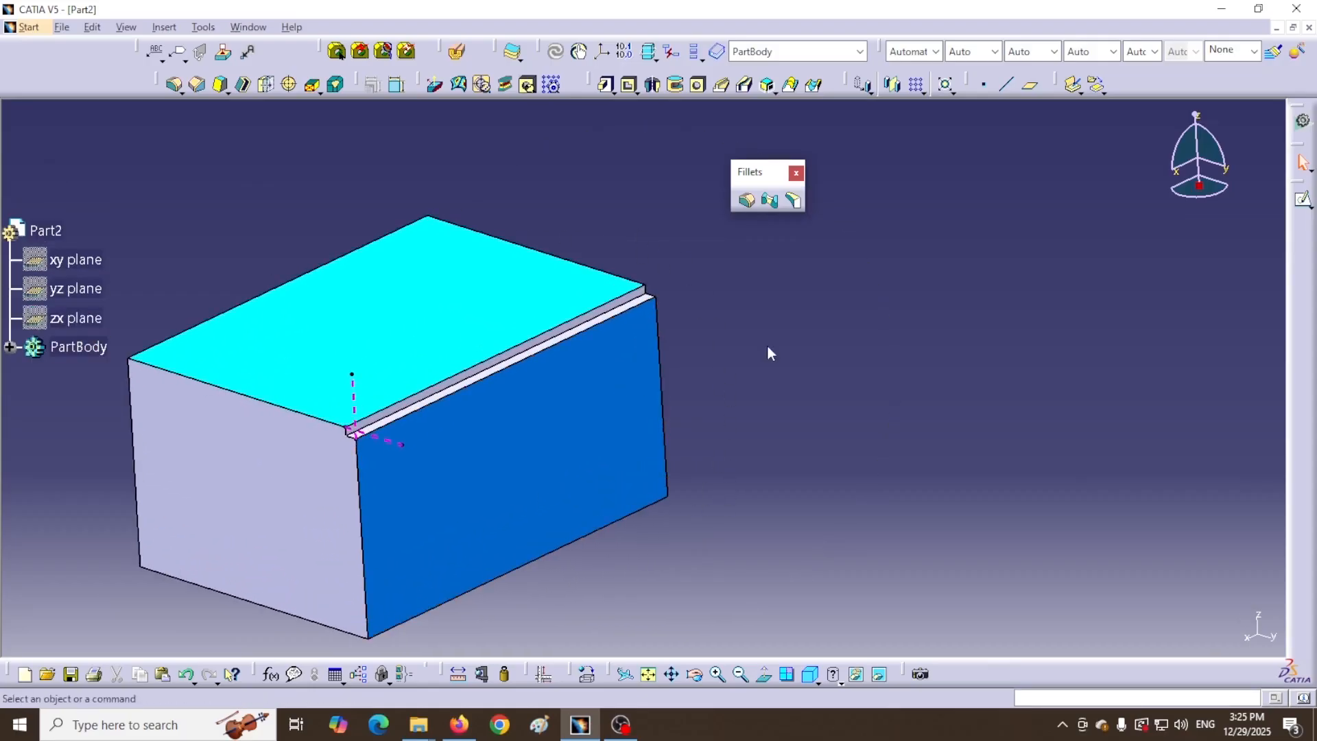
pyautogui.click(772, 203)
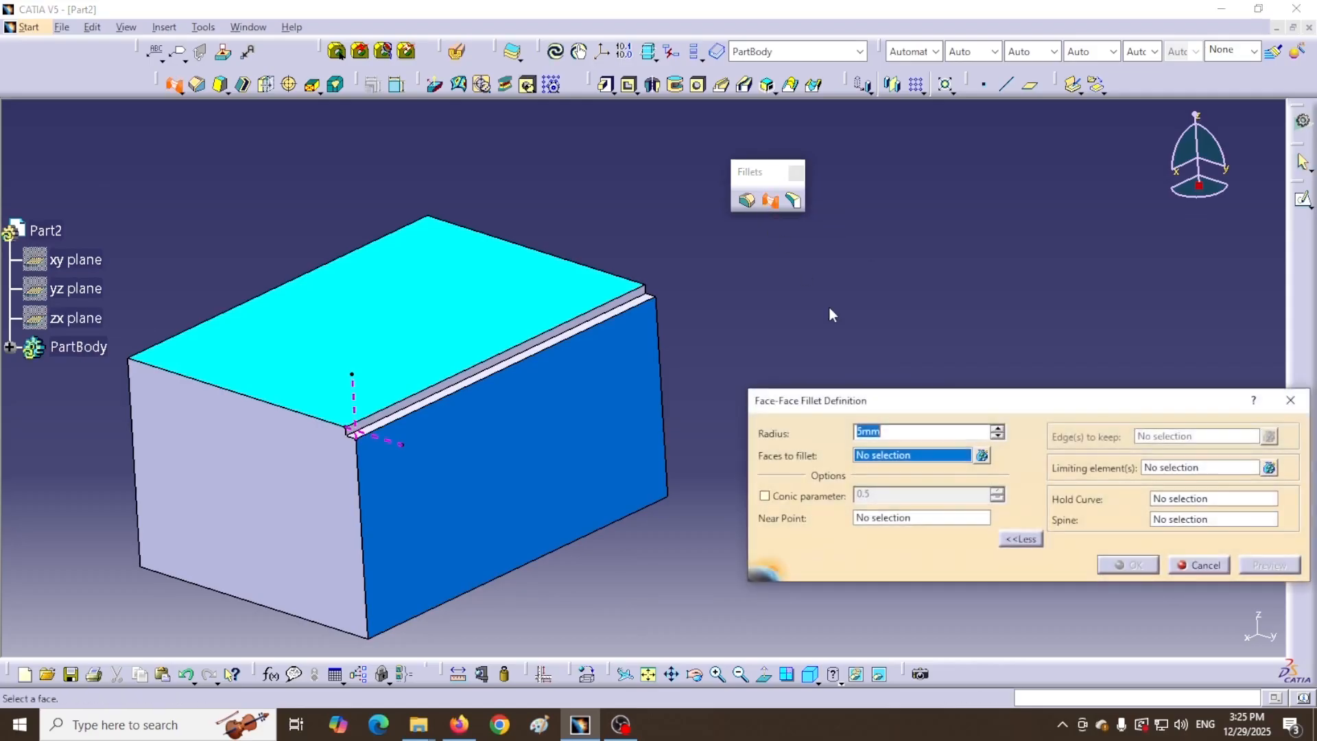
pyautogui.moveTo(949, 396); pyautogui.dragTo(903, 306)
pyautogui.moveTo(632, 420); pyautogui.dragTo(609, 370, button='middle')
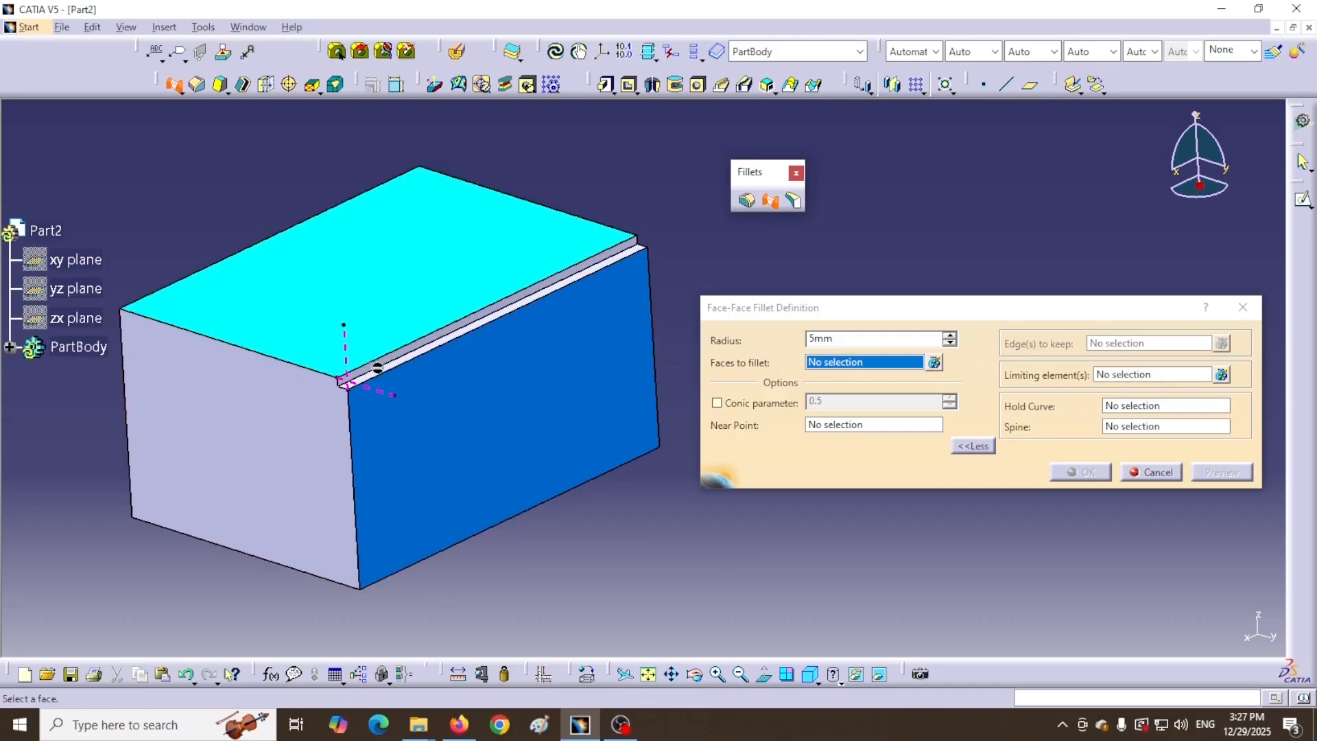
pyautogui.moveTo(478, 477); pyautogui.dragTo(446, 433, button='middle')
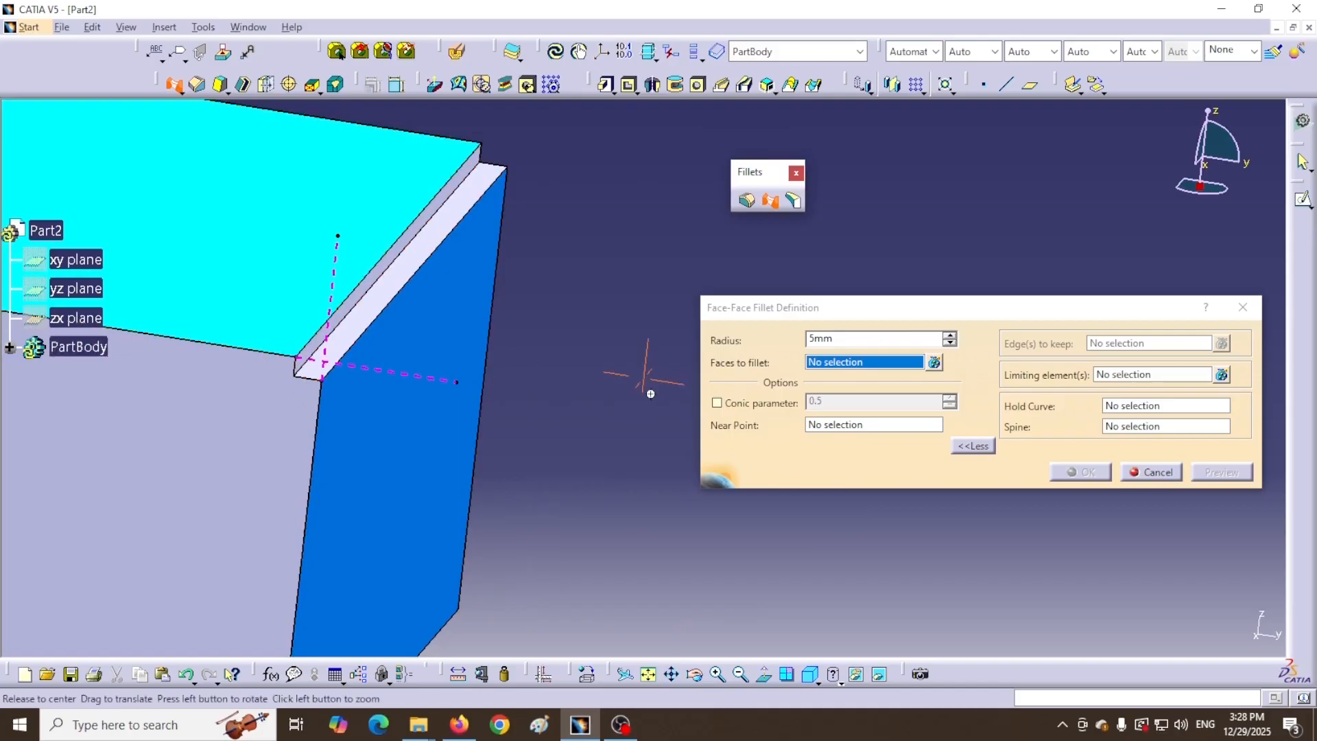
pyautogui.moveTo(631, 376); pyautogui.dragTo(594, 400, button='middle')
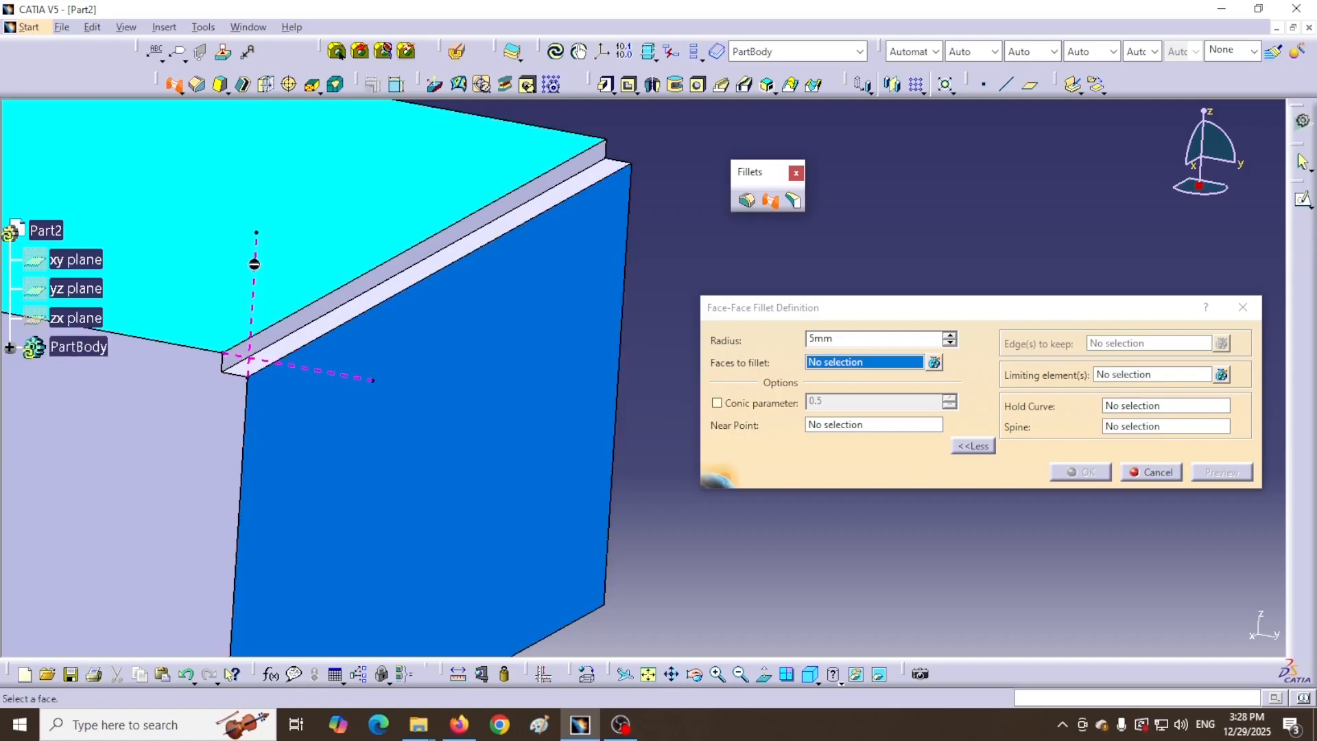
pyautogui.click(461, 534)
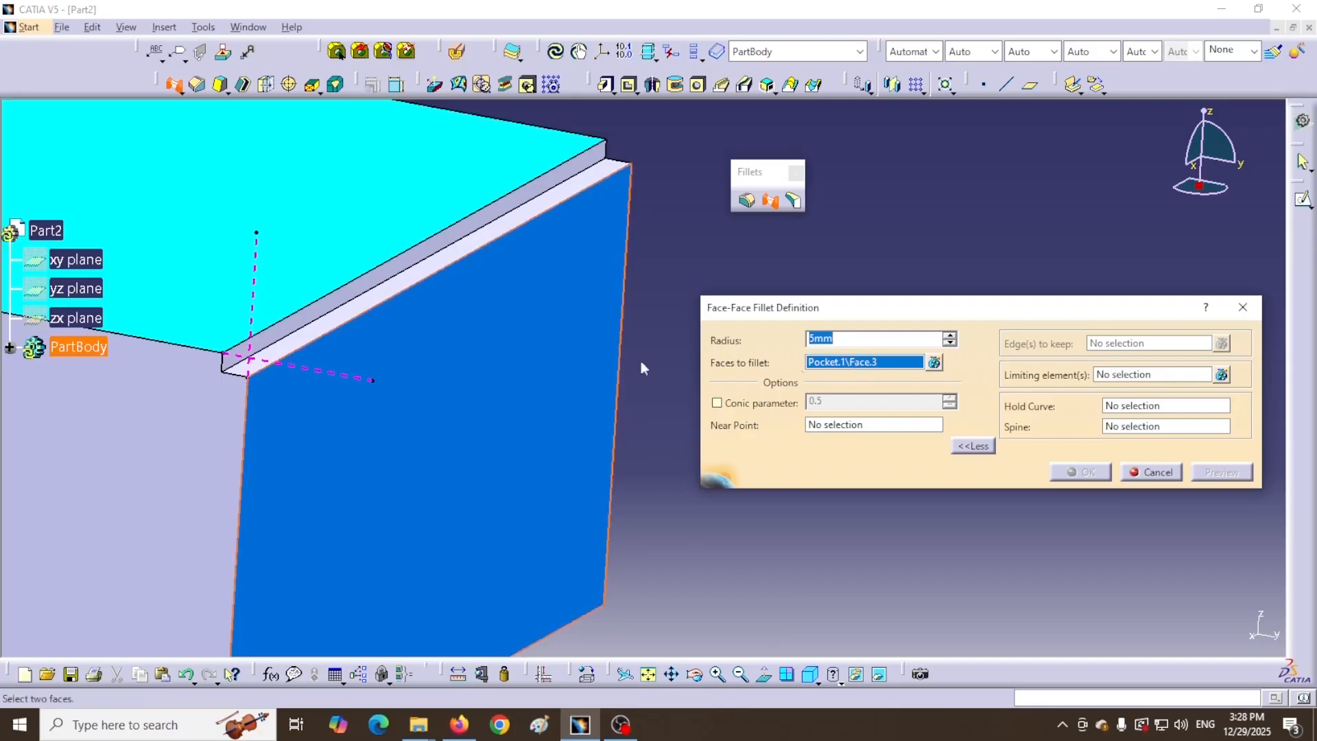
pyautogui.click(343, 213)
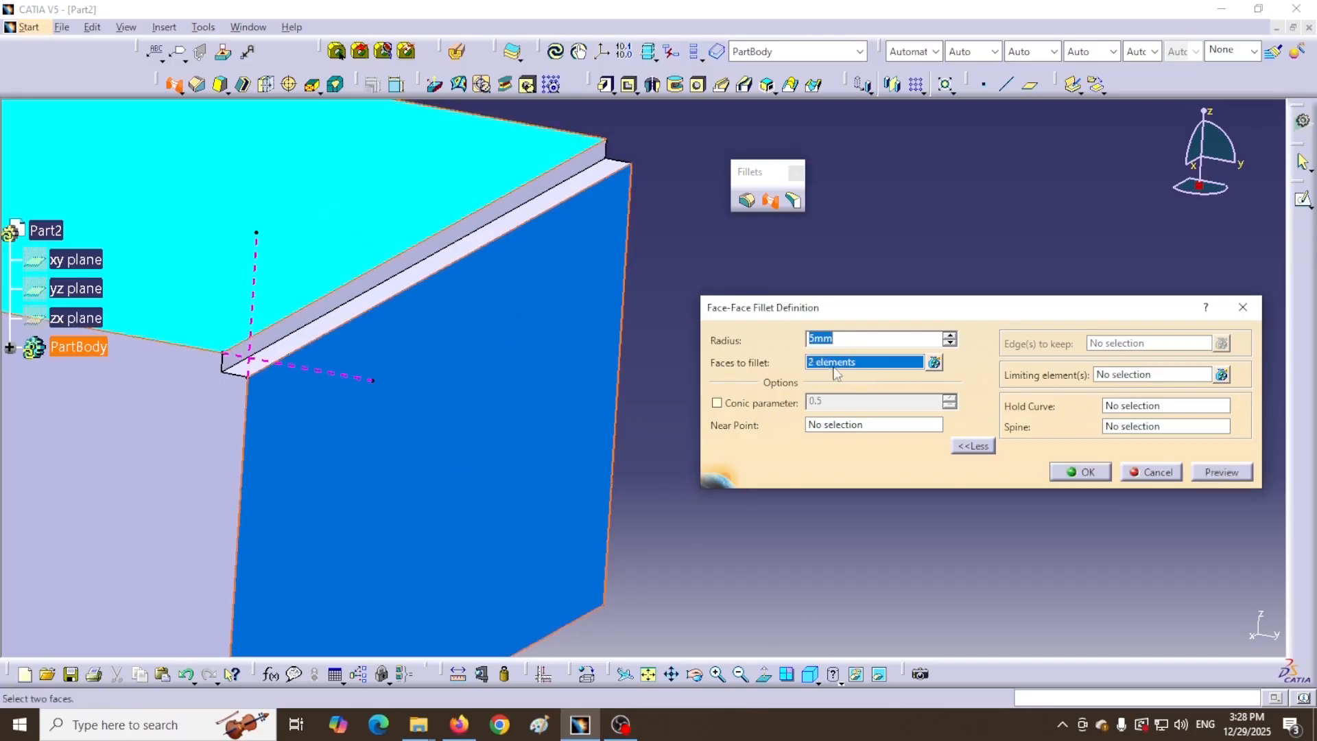
# Check the list of faces to fillet, then set the face-face fillet radius to 25 mm and create it
pyautogui.click(934, 363)
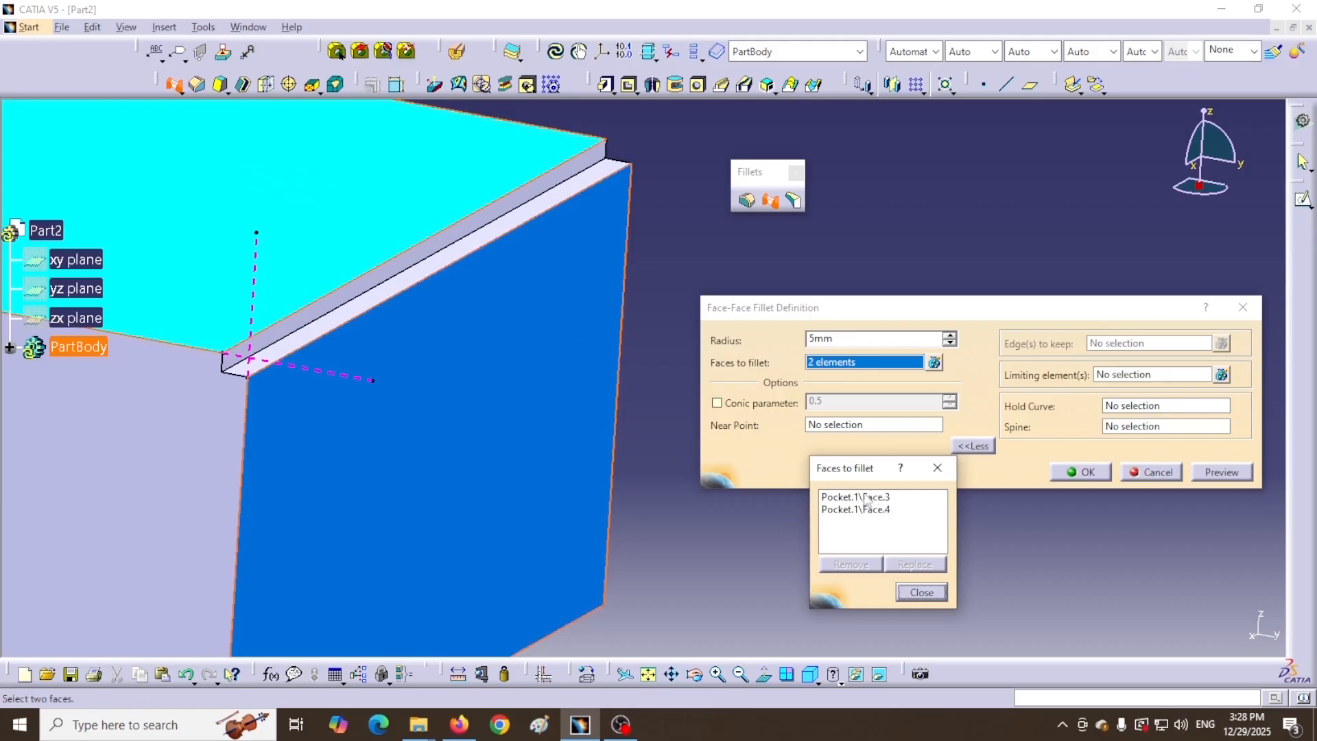
pyautogui.click(922, 592)
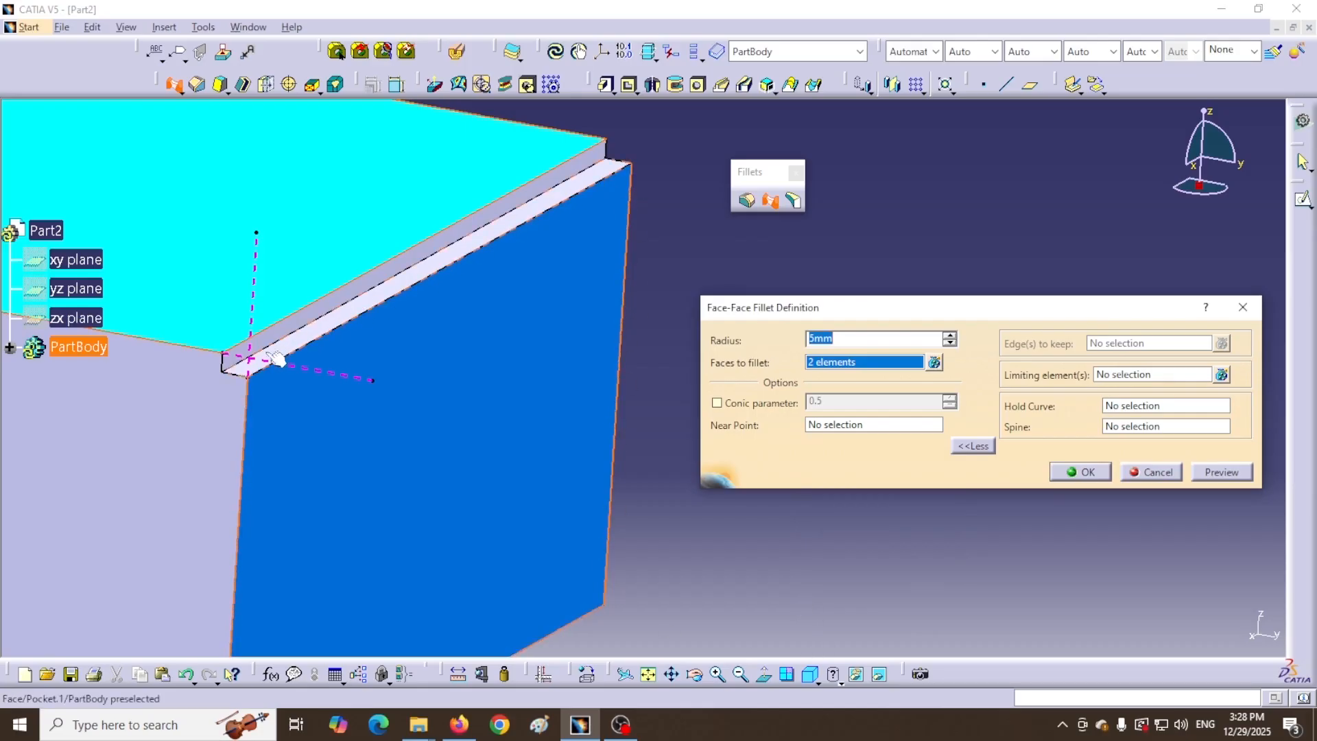
pyautogui.moveTo(636, 498); pyautogui.dragTo(664, 542, button='middle')
pyautogui.click(636, 497)
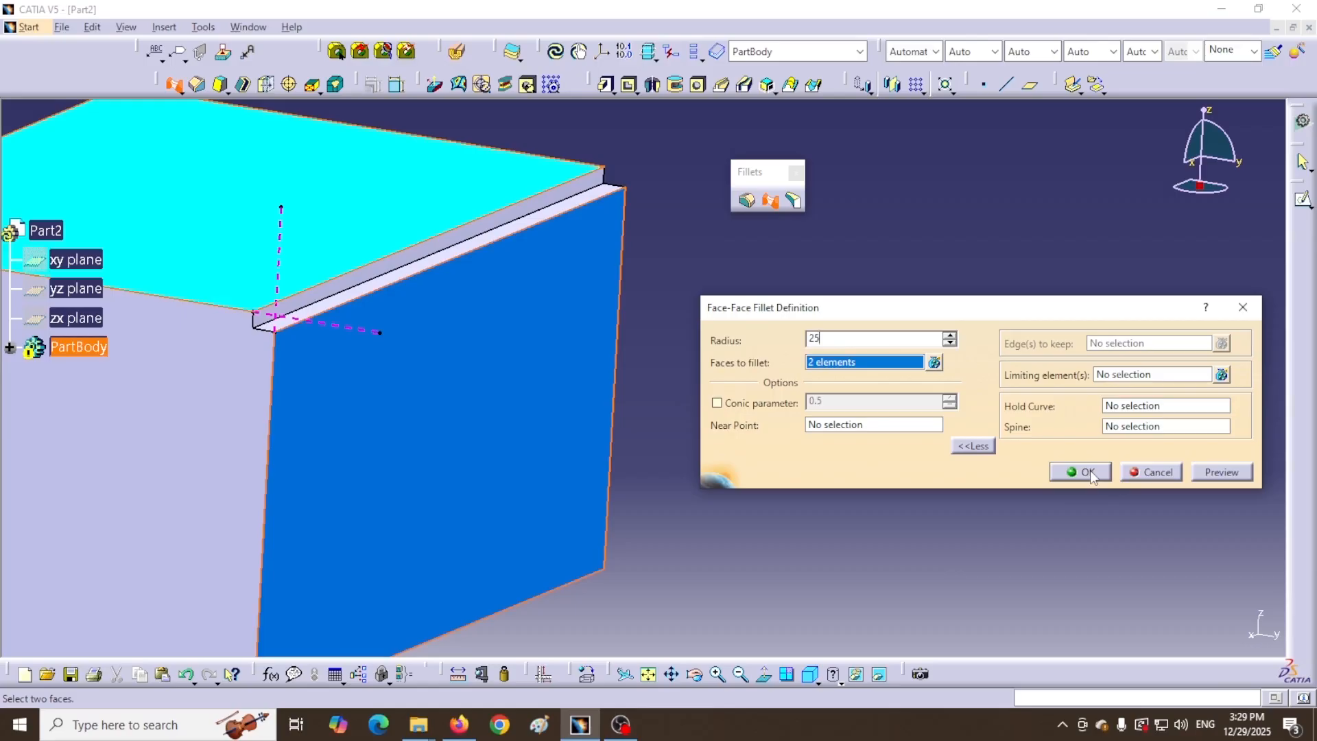
pyautogui.click(1091, 473)
pyautogui.moveTo(837, 470); pyautogui.dragTo(949, 463, button='middle')
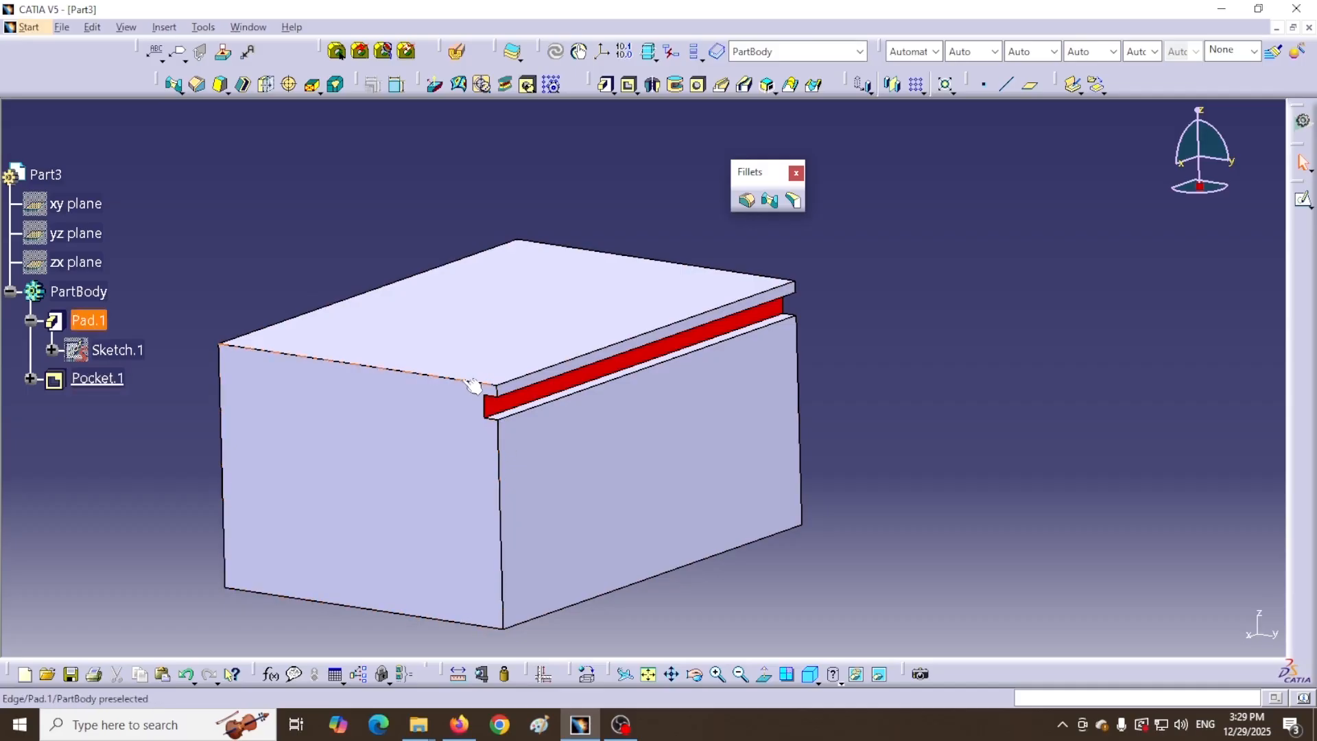
# Create a 30 mm face-face fillet between the side face below the red groove and the block's top face
pyautogui.click(771, 201)
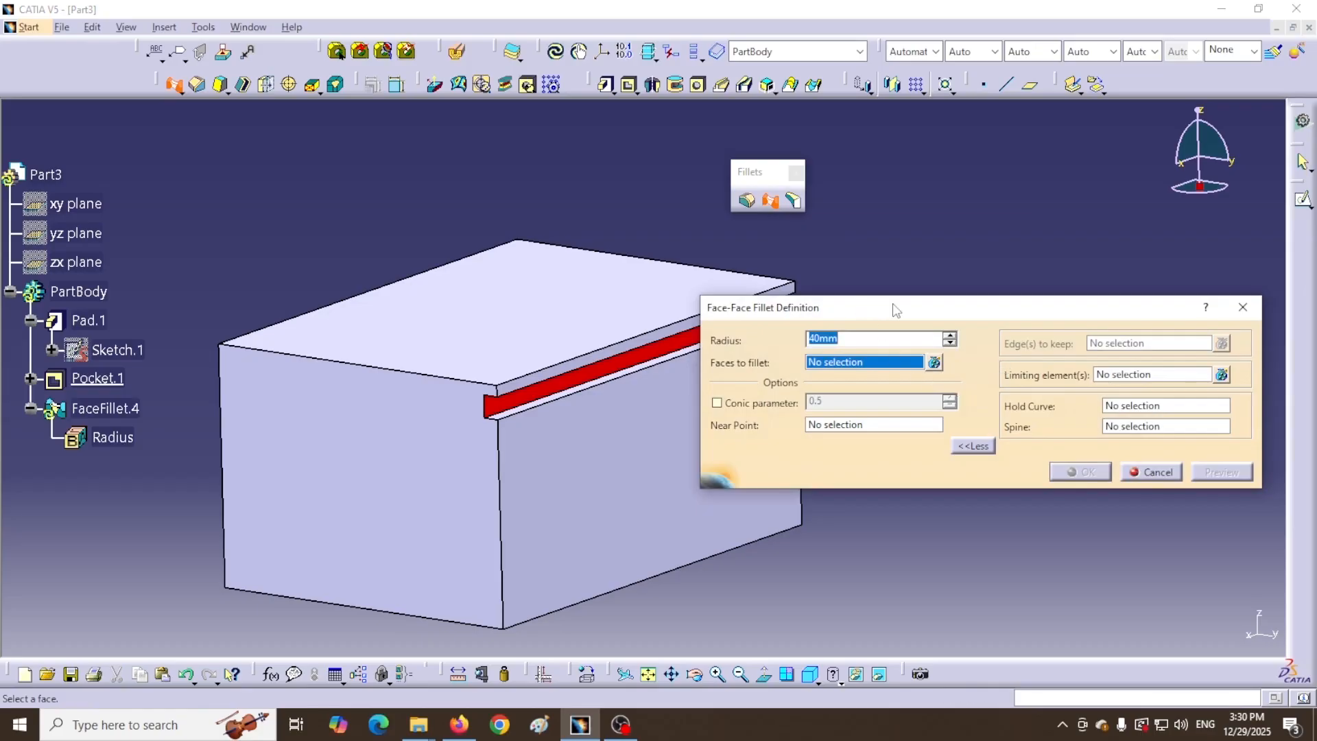
pyautogui.moveTo(891, 304); pyautogui.dragTo(979, 312)
pyautogui.write('30')
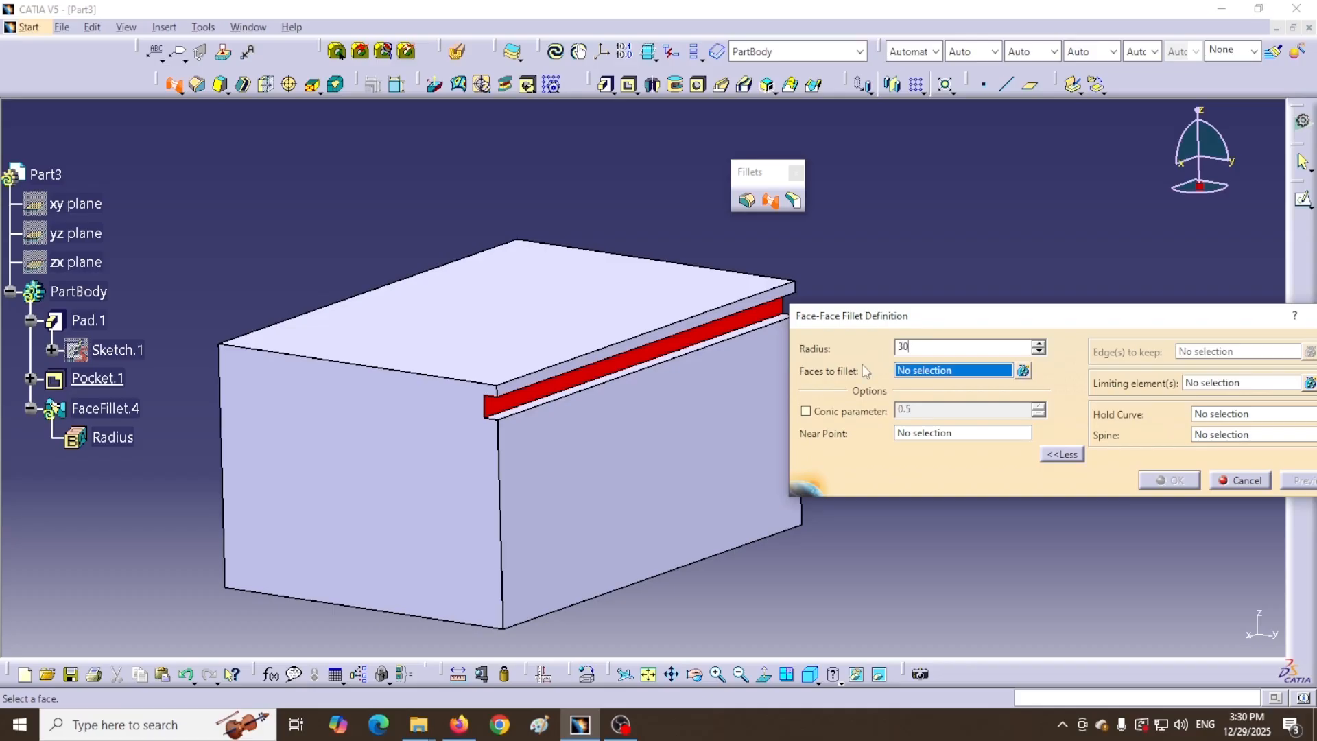
pyautogui.click(604, 433)
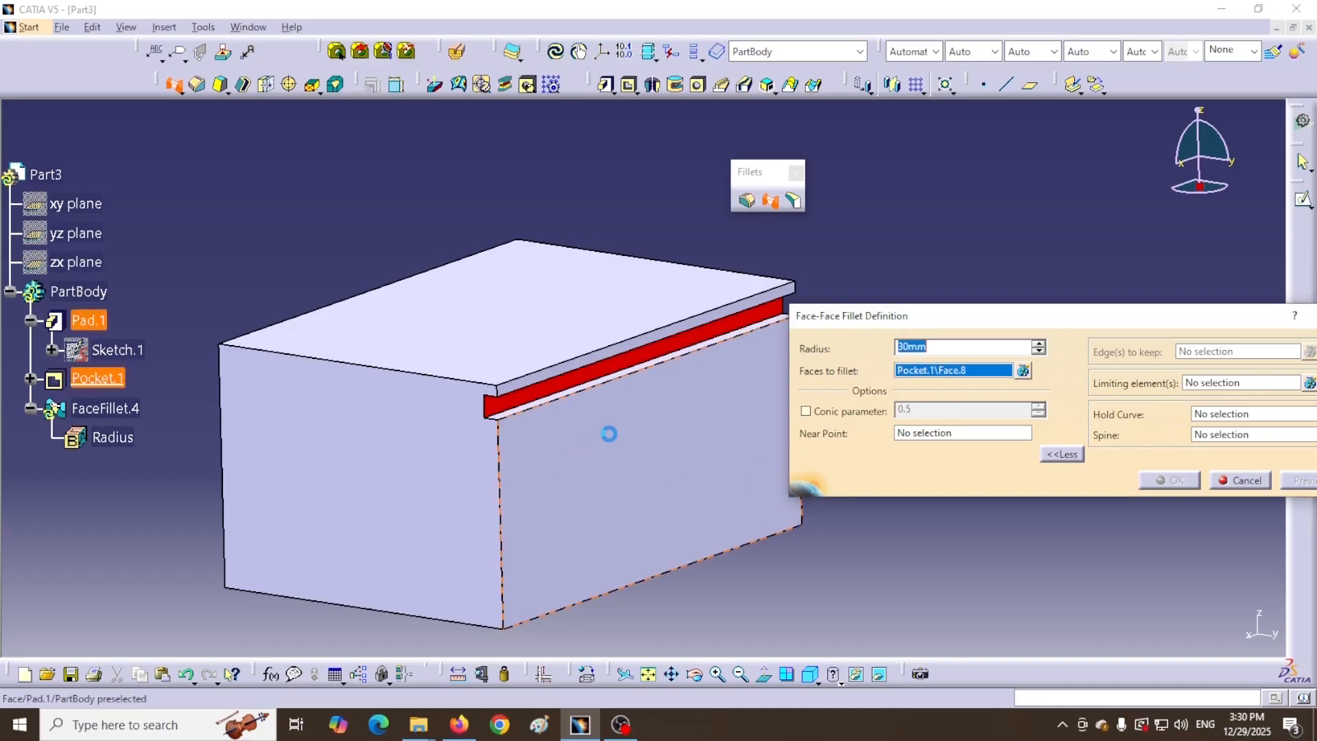
pyautogui.click(546, 310)
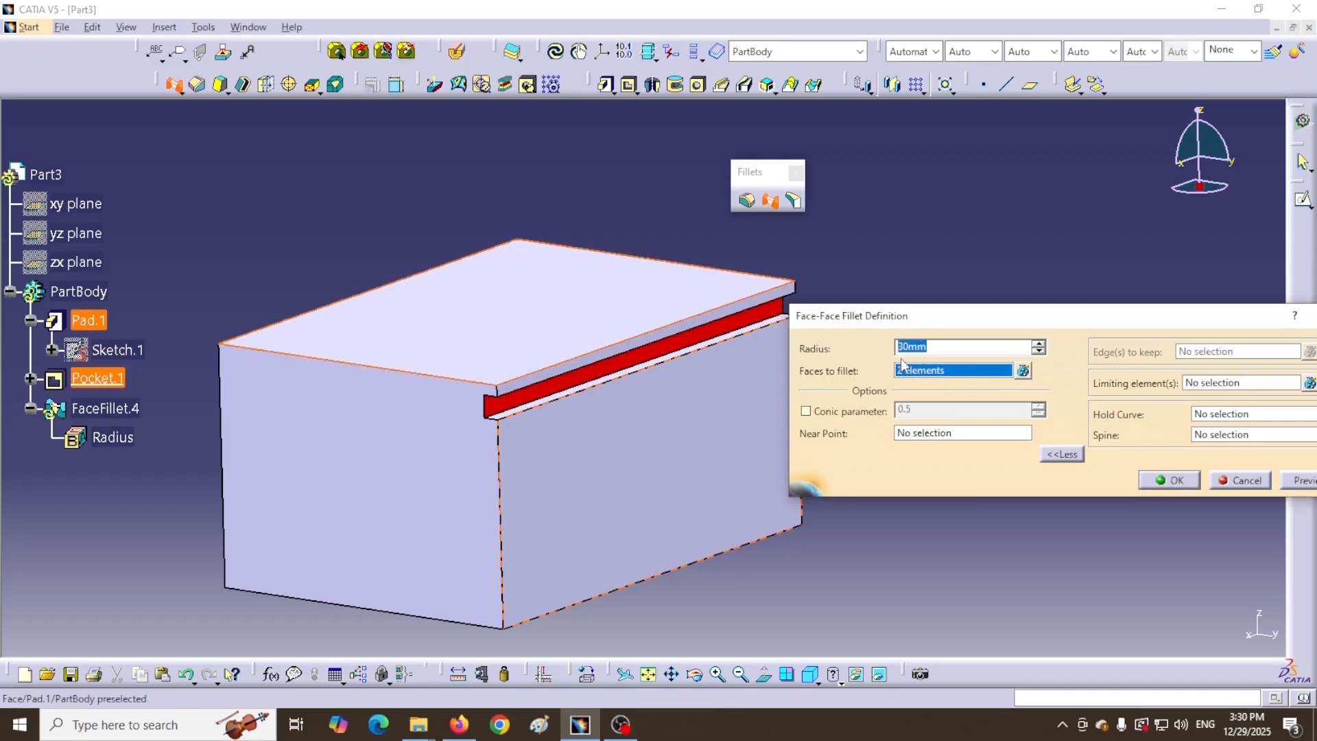
pyautogui.moveTo(913, 317); pyautogui.dragTo(817, 416)
pyautogui.click(1210, 581)
pyautogui.moveTo(492, 456); pyautogui.dragTo(603, 323, button='middle')
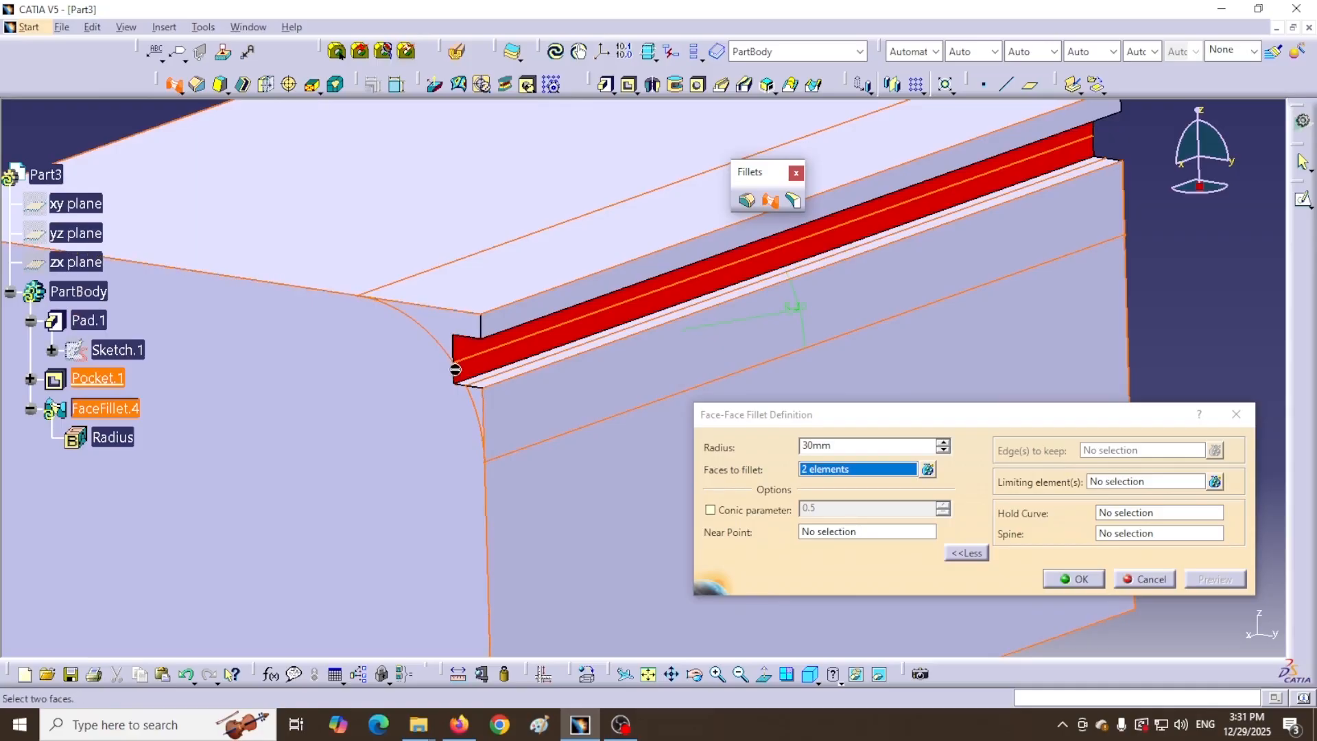
pyautogui.click(1070, 581)
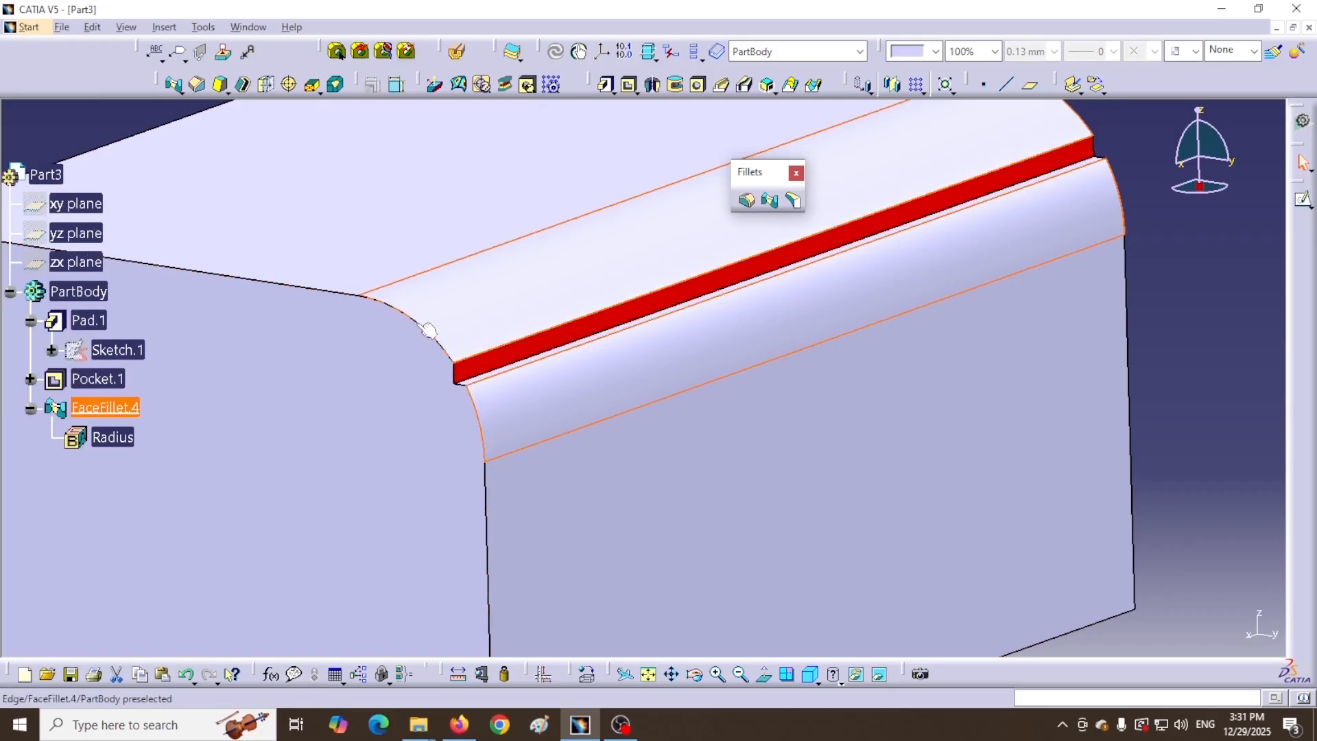
# Reopen the face-face fillet across the red groove and preview it with a 35 mm radius
pyautogui.doubleClick(485, 411)
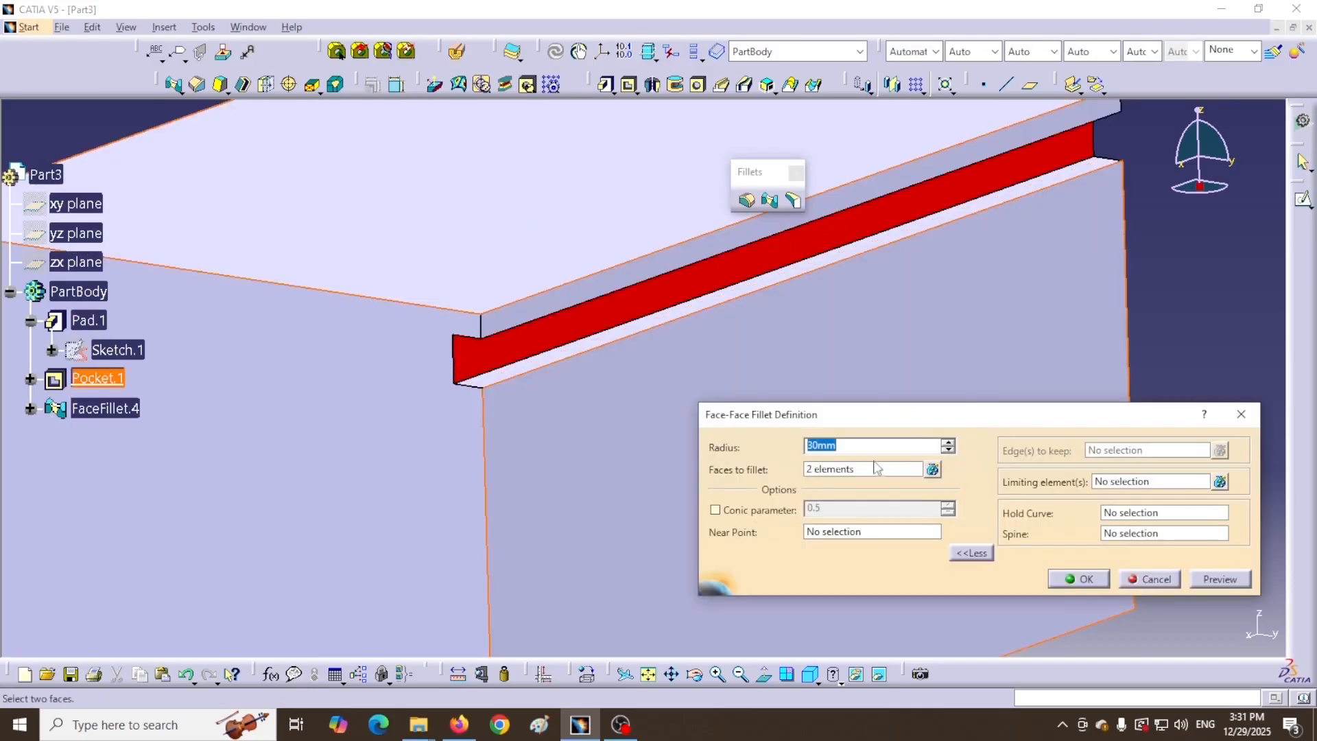
pyautogui.click(947, 444)
pyautogui.click(948, 443)
pyautogui.click(947, 443)
pyautogui.click(947, 443)
pyautogui.click(948, 443)
pyautogui.click(1220, 579)
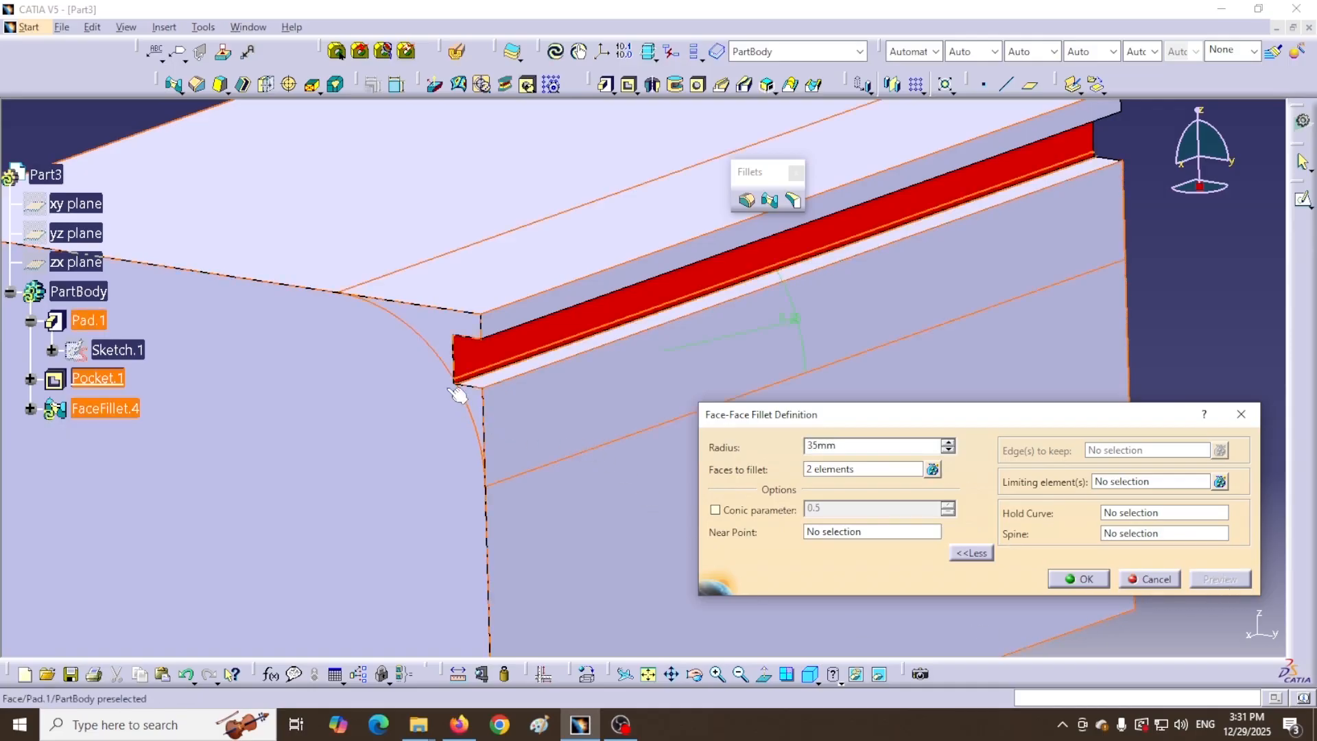
pyautogui.moveTo(476, 383); pyautogui.dragTo(490, 345, button='middle')
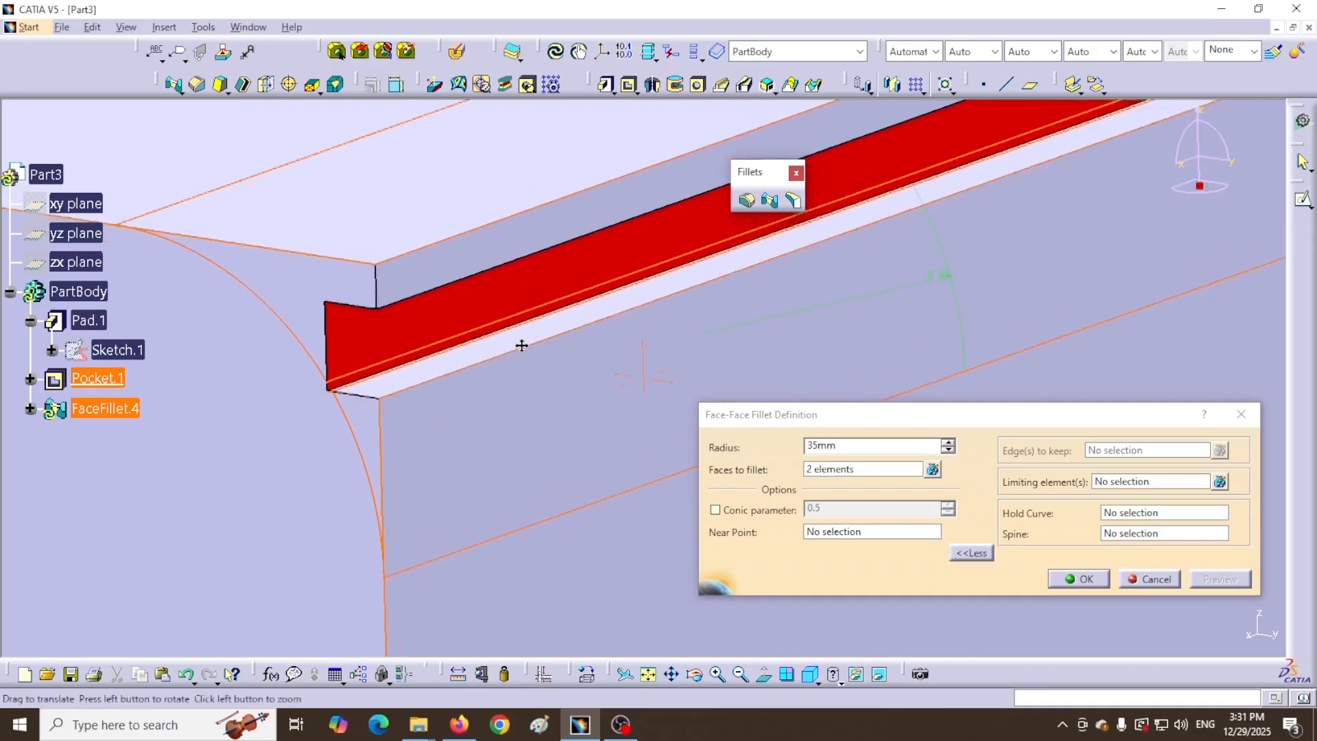
pyautogui.middleClick(508, 368)
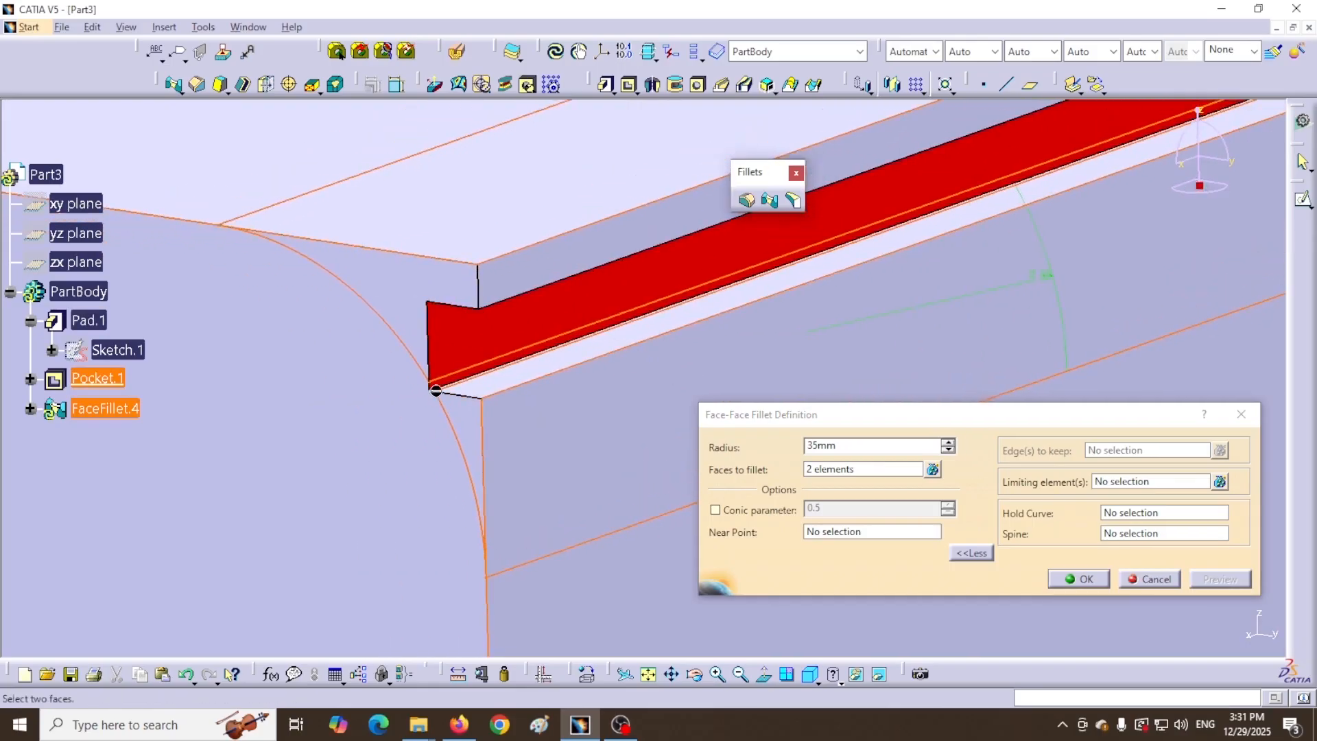
# Set the radius of the fillet across the red groove to 40 mm, preview it and apply the change
pyautogui.click(948, 443)
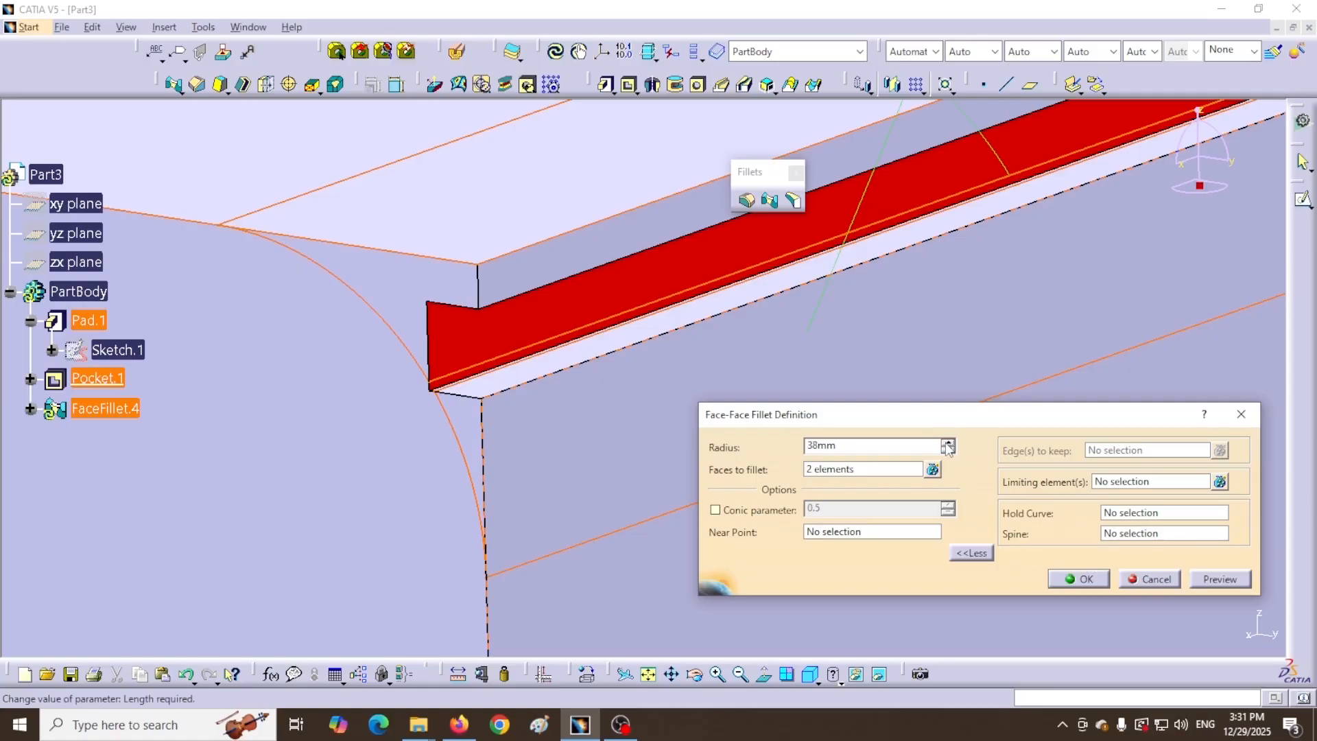
pyautogui.click(1208, 581)
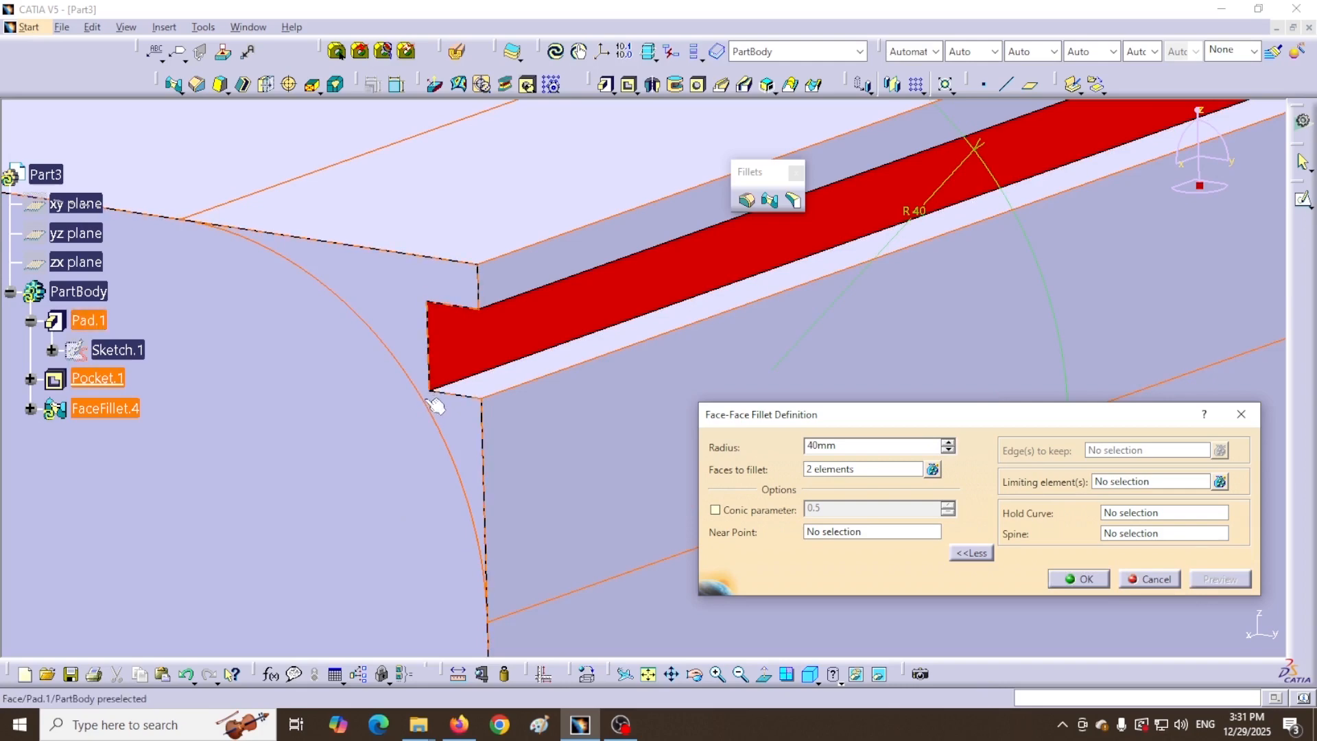
pyautogui.click(1083, 580)
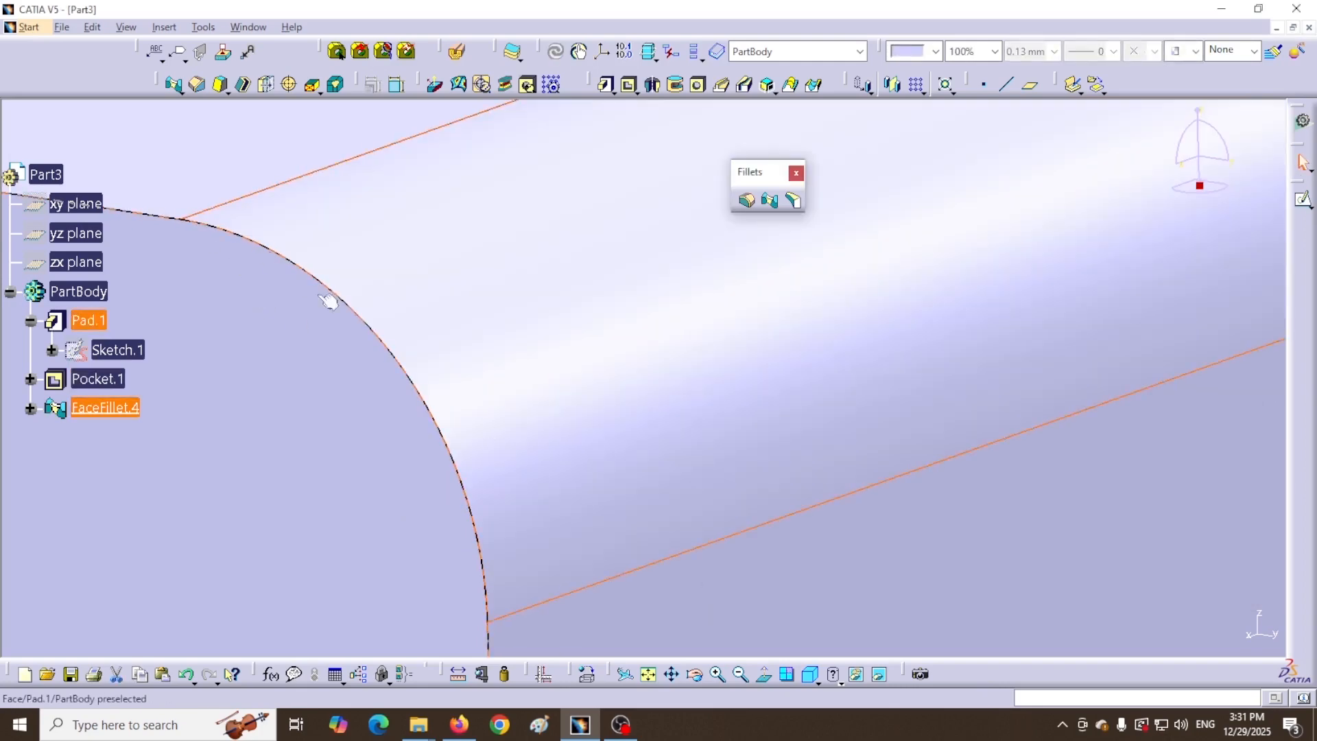
pyautogui.moveTo(497, 473); pyautogui.dragTo(516, 562, button='middle')
pyautogui.scroll(1, 581, 469)
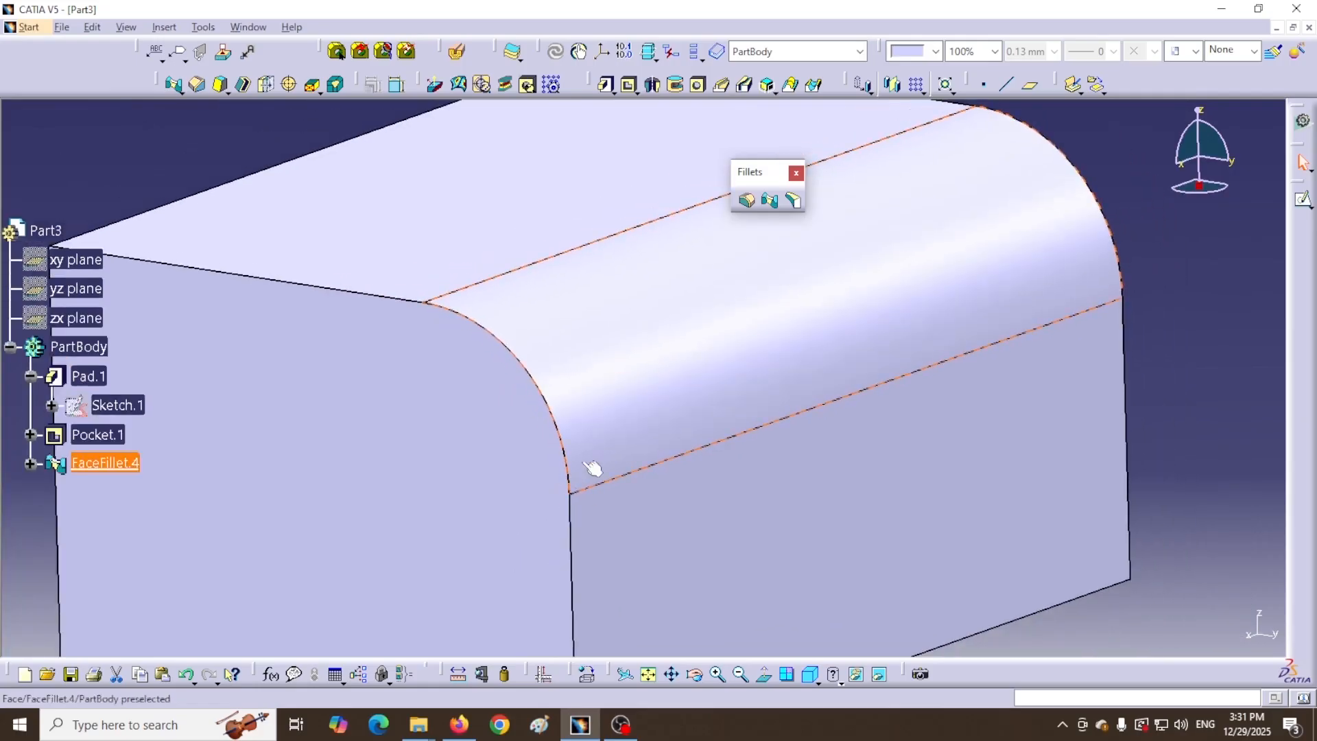
pyautogui.moveTo(583, 470); pyautogui.dragTo(492, 511, button='middle')
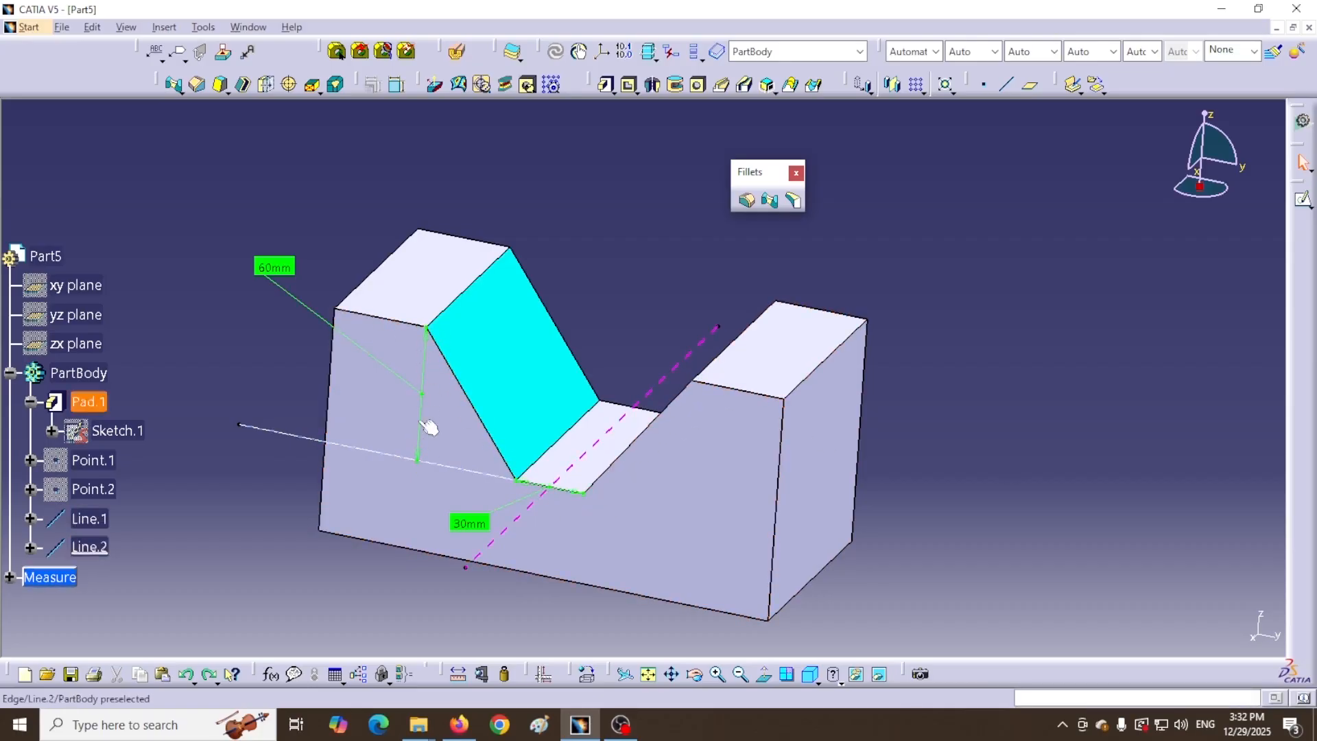
# Start a face-face fillet on the notch's two cyan sloped faces and try to preview it with a 5 mm radius
pyautogui.click(421, 457)
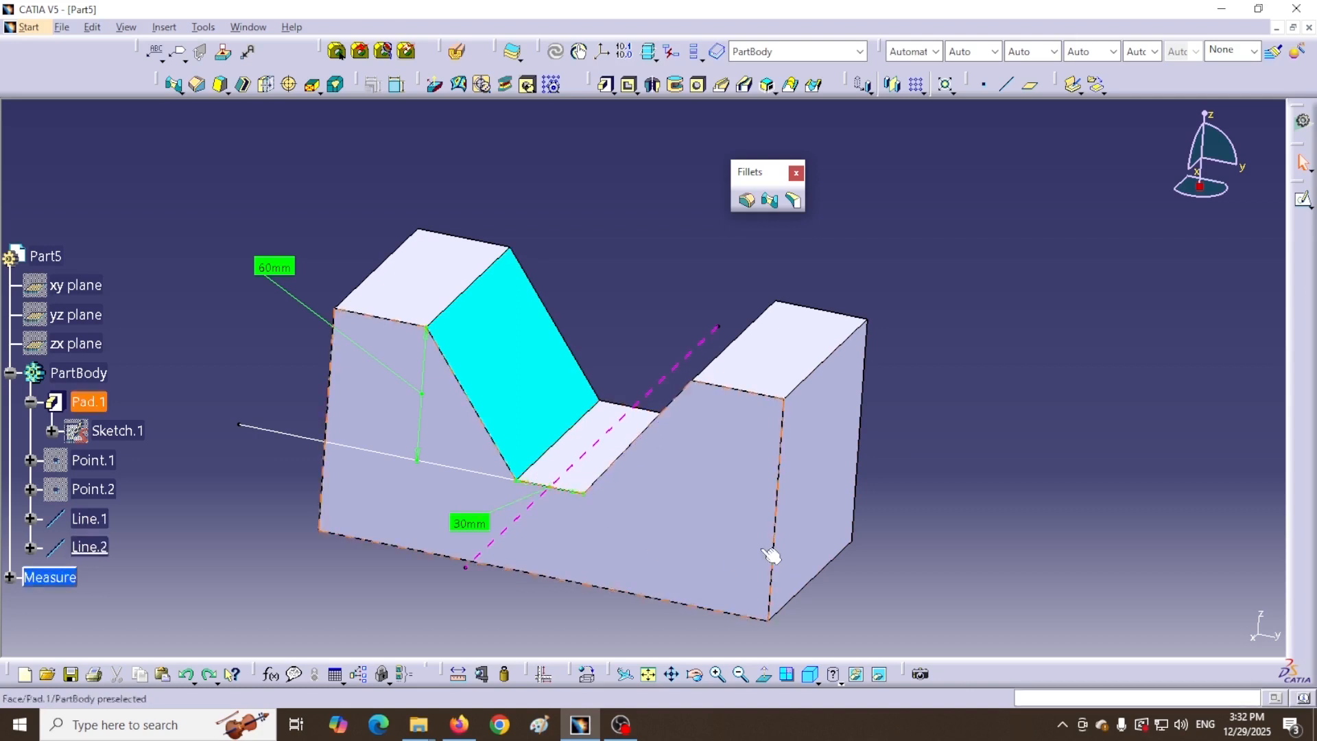
pyautogui.click(769, 201)
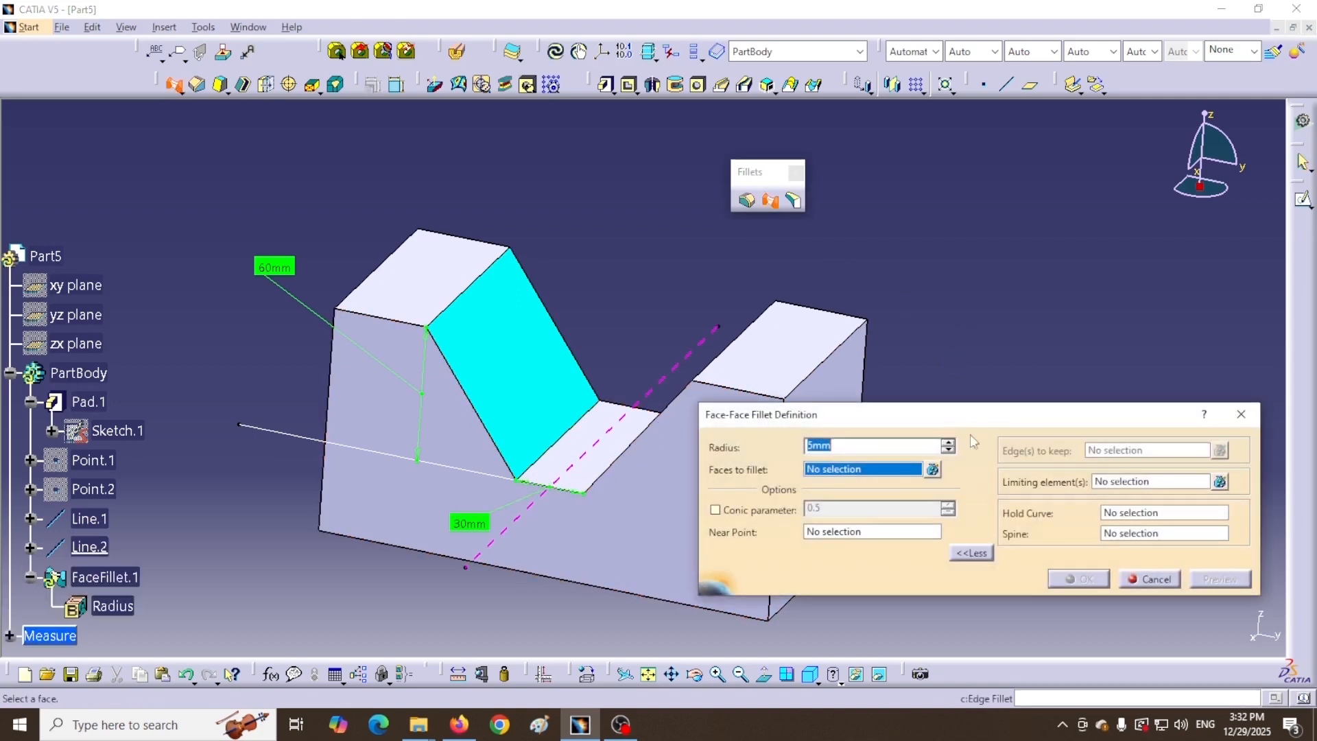
pyautogui.moveTo(588, 323); pyautogui.dragTo(588, 323, button='middle')
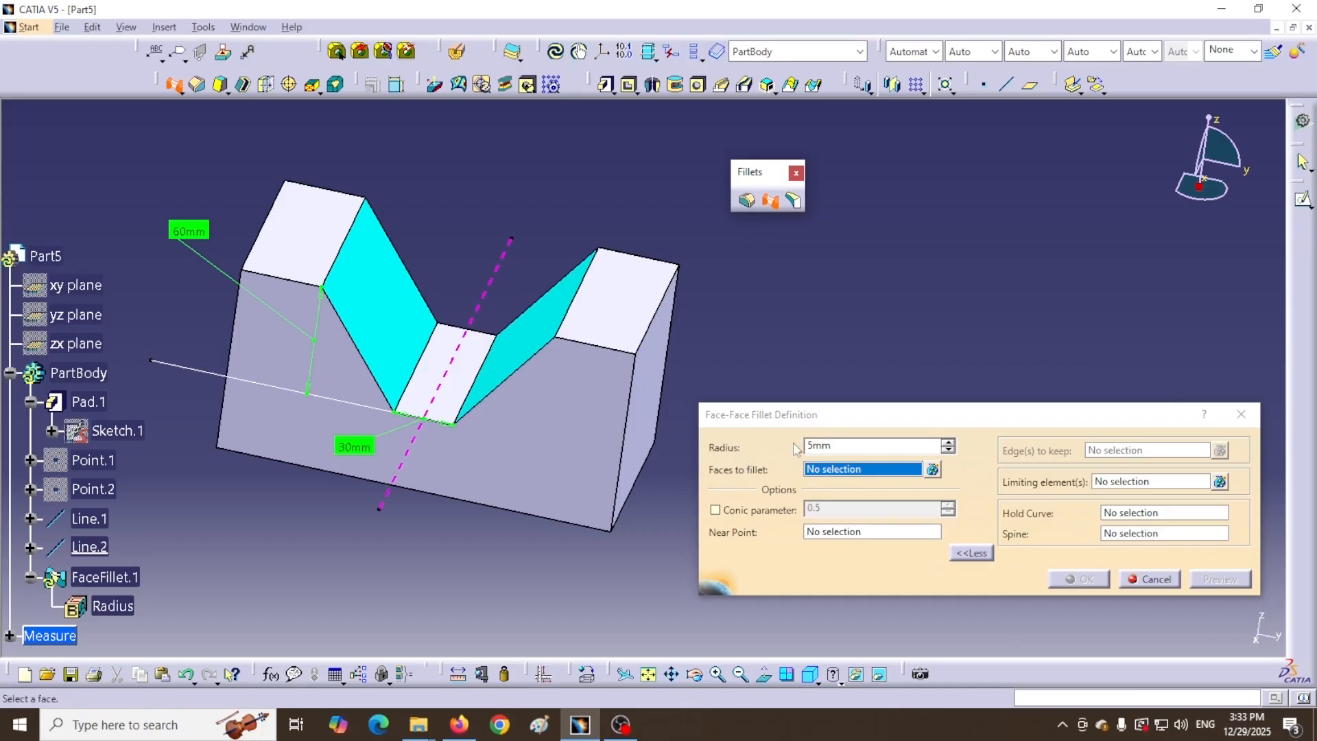
pyautogui.moveTo(476, 546); pyautogui.dragTo(489, 525, button='middle')
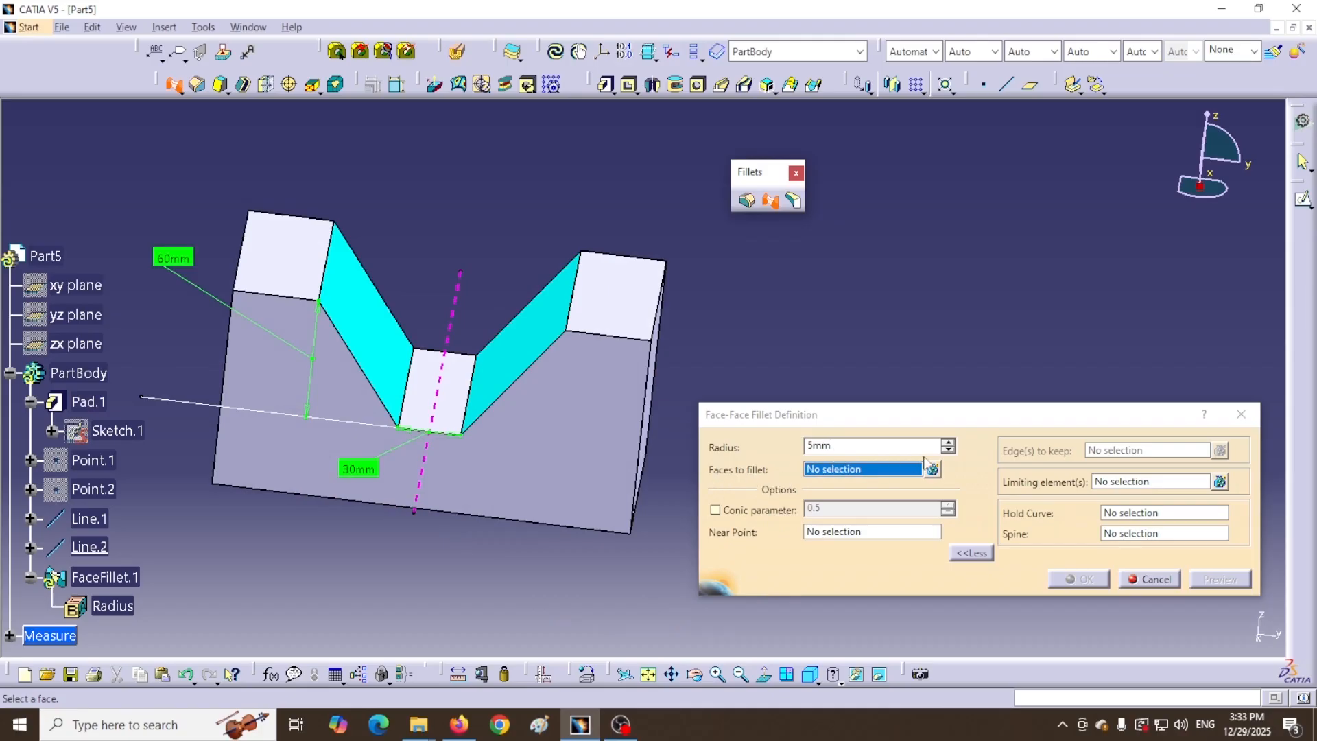
pyautogui.click(534, 354)
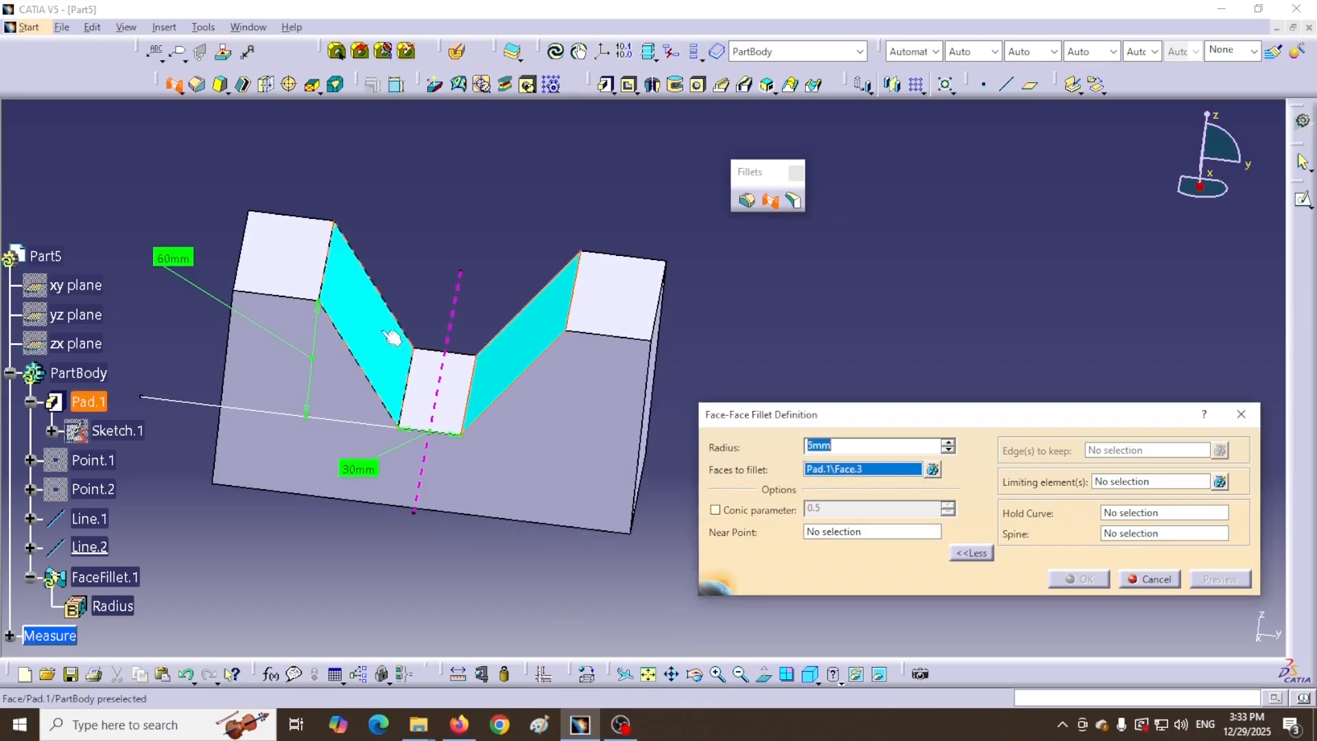
pyautogui.click(370, 325)
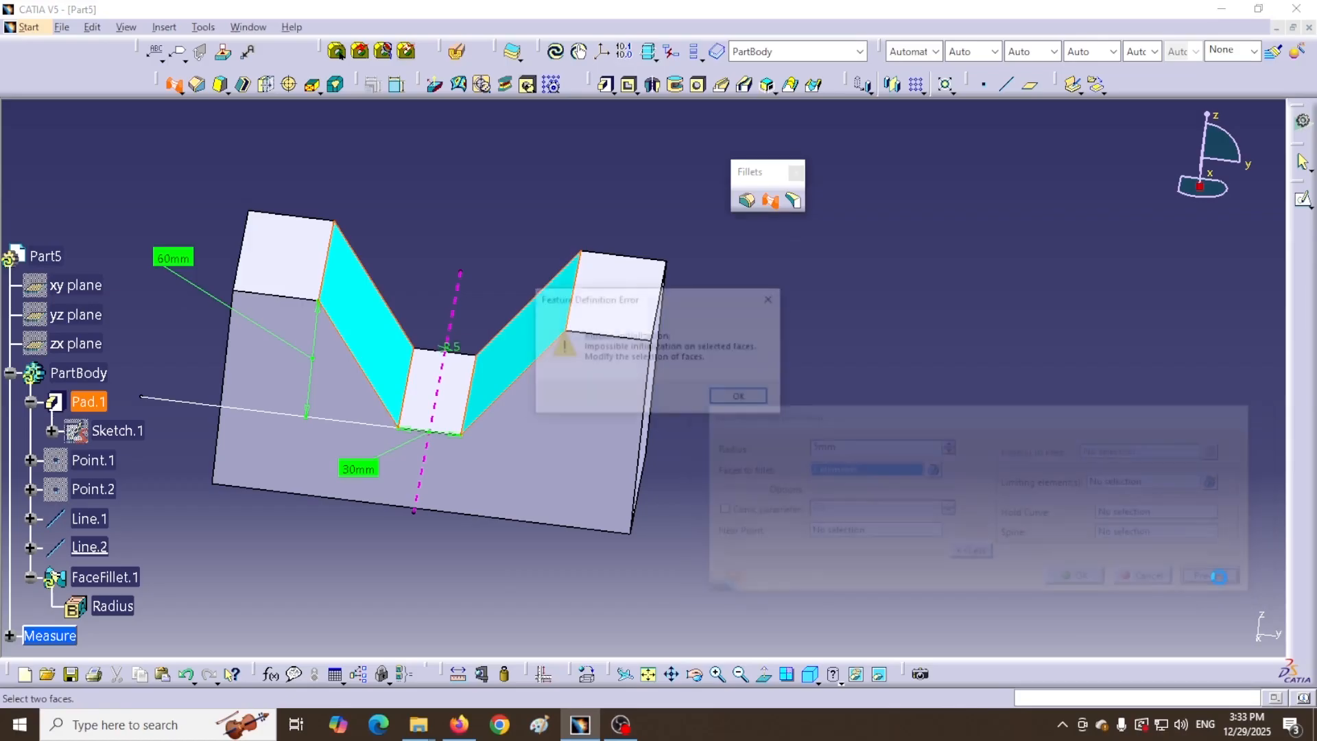
# Set the radius of the fillet between the notch's sloped faces to 25 mm and preview it
pyautogui.moveTo(705, 318); pyautogui.dragTo(859, 353)
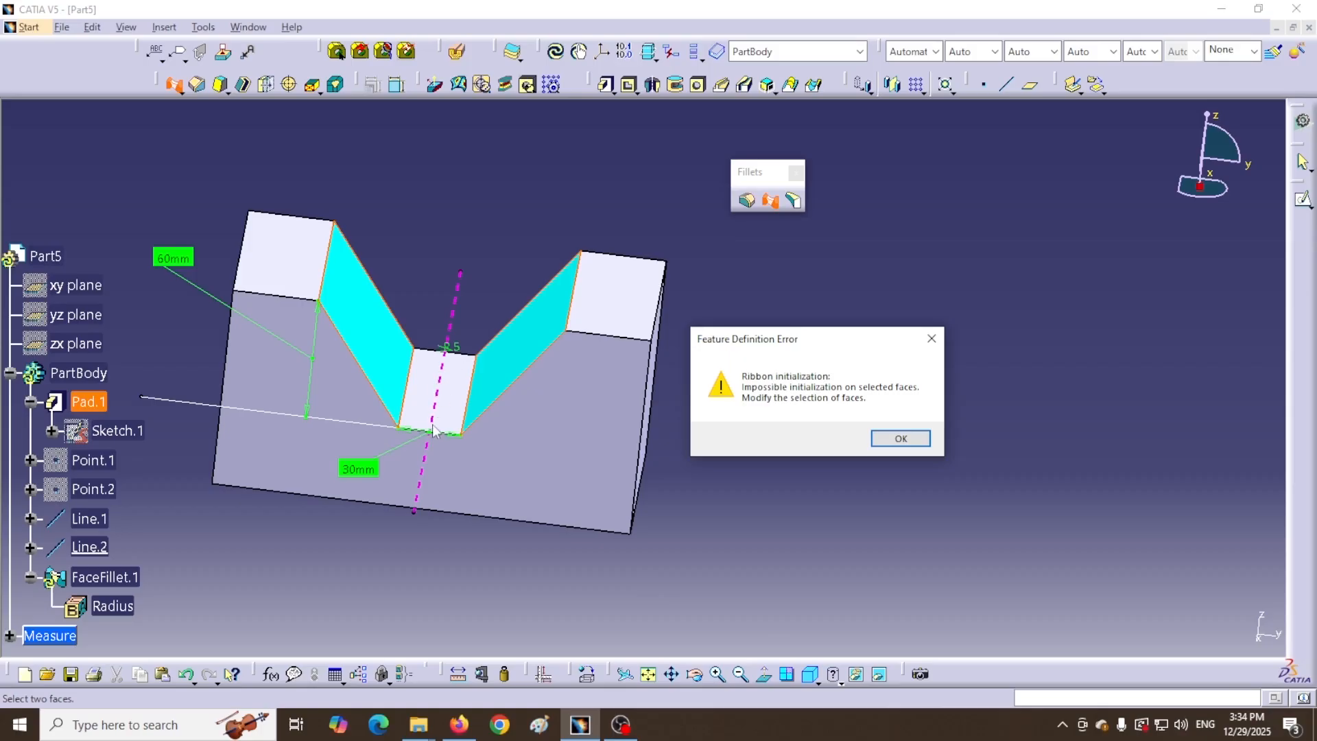
pyautogui.press('Return')
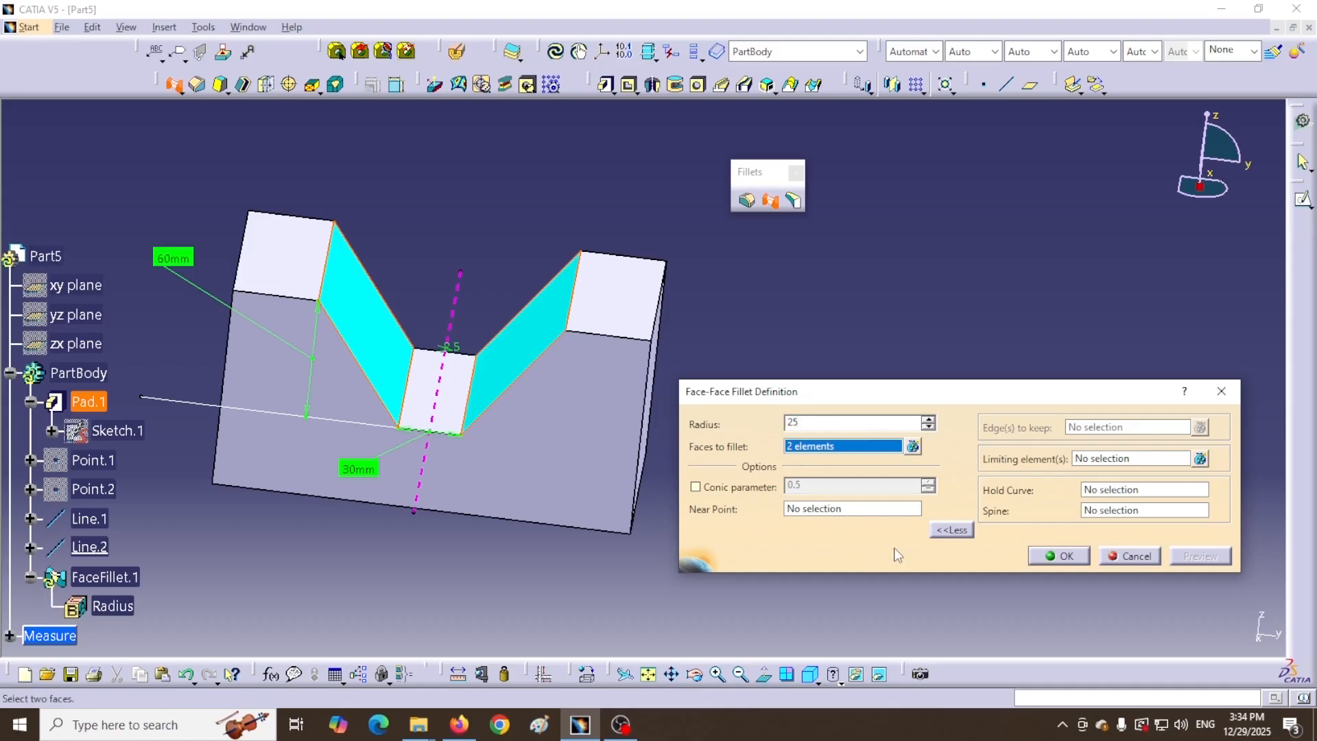
pyautogui.press('Return')
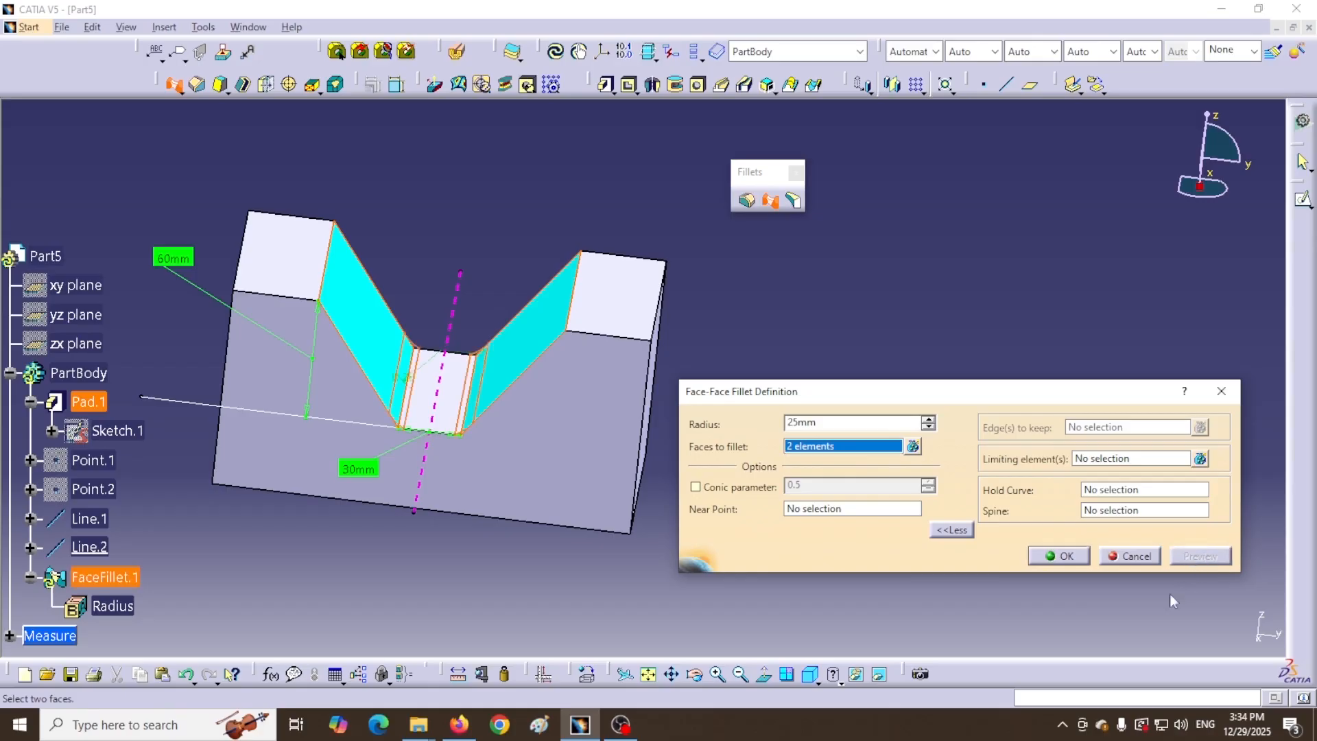
# Apply the 25 mm face-face fillet to the notch's sloped faces and inspect the two rounded corners at its base
pyautogui.click(1059, 556)
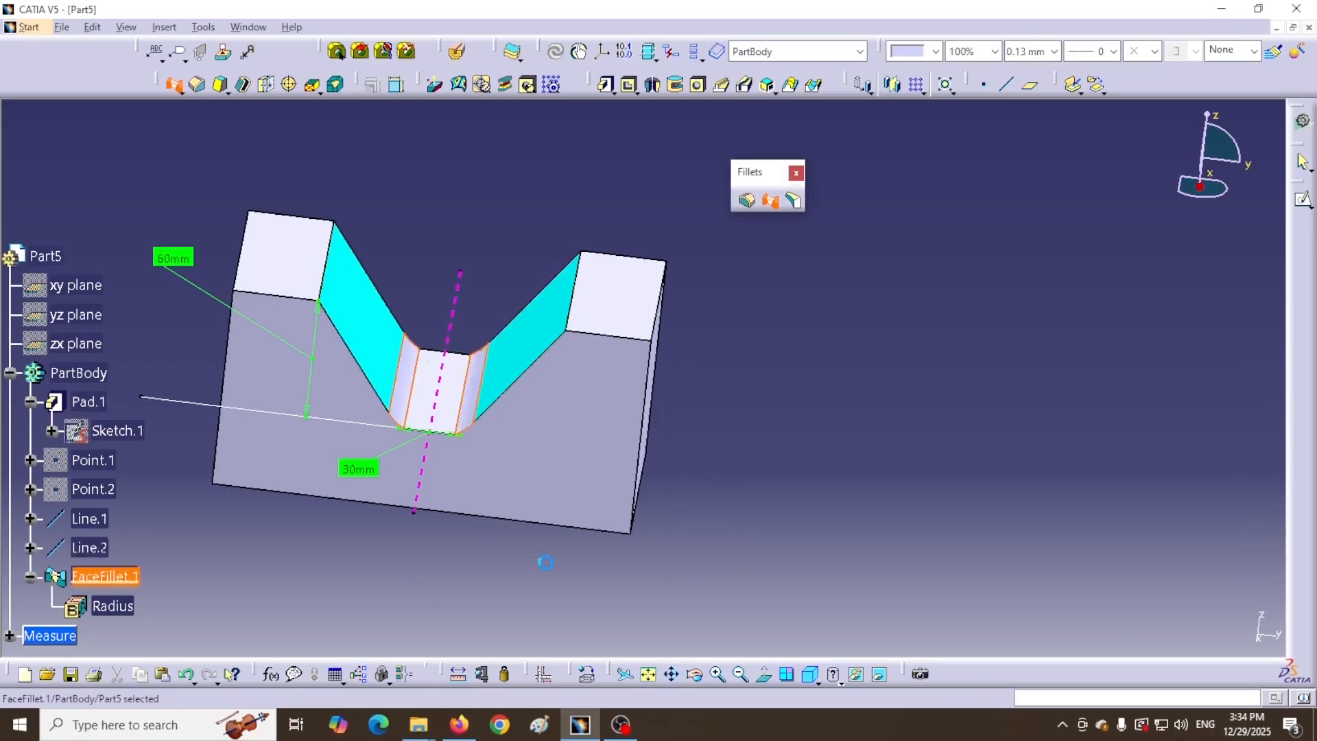
pyautogui.keyDown('ctrl'); pyautogui.moveTo(523, 561); pyautogui.dragTo(542, 492, button='middle'); pyautogui.keyUp('ctrl')
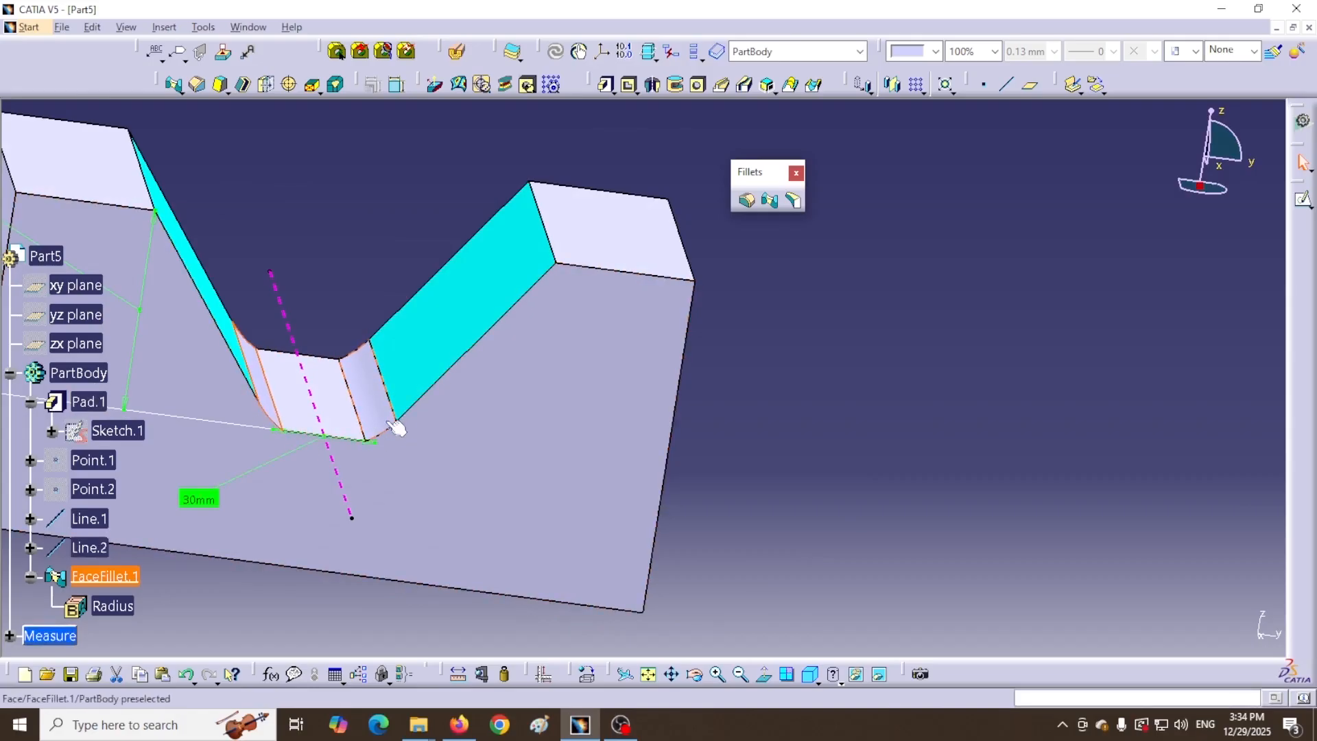
pyautogui.click(261, 398)
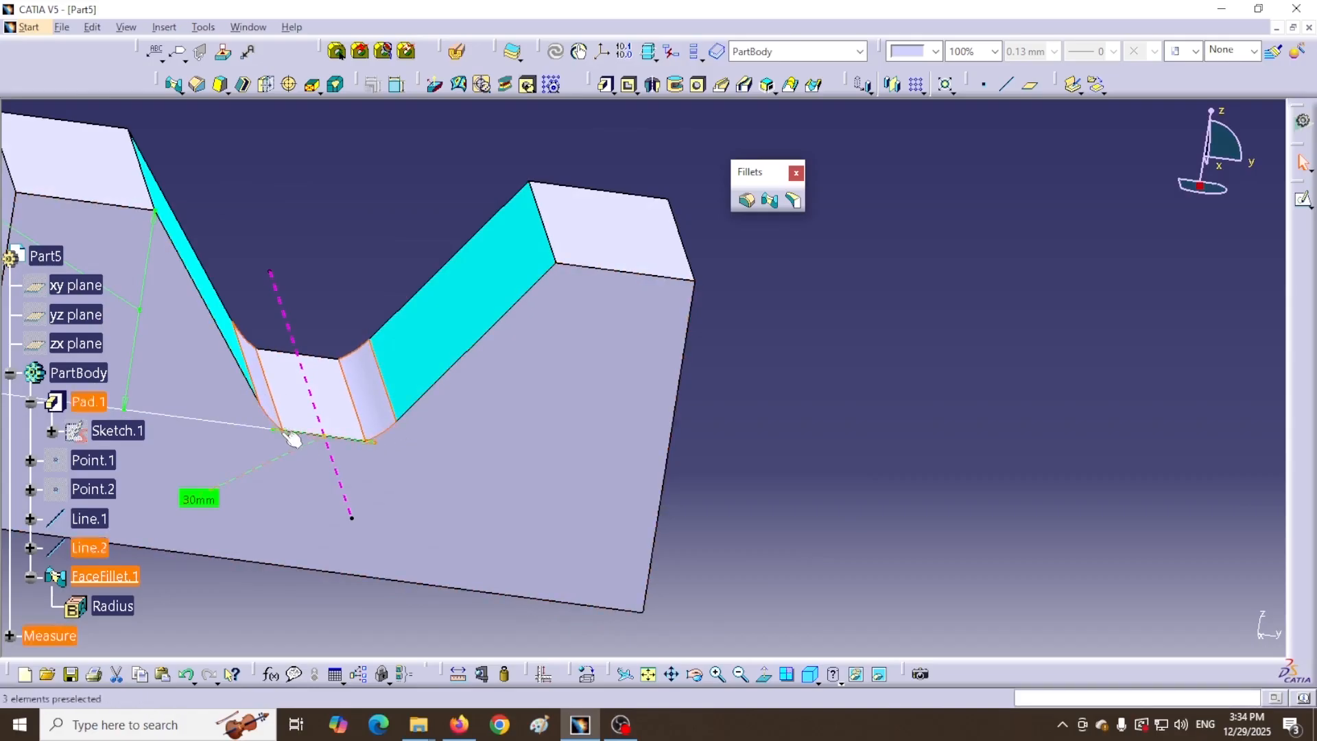
pyautogui.moveTo(758, 511); pyautogui.dragTo(800, 493, button='middle')
pyautogui.moveTo(520, 314); pyautogui.dragTo(528, 391, button='middle')
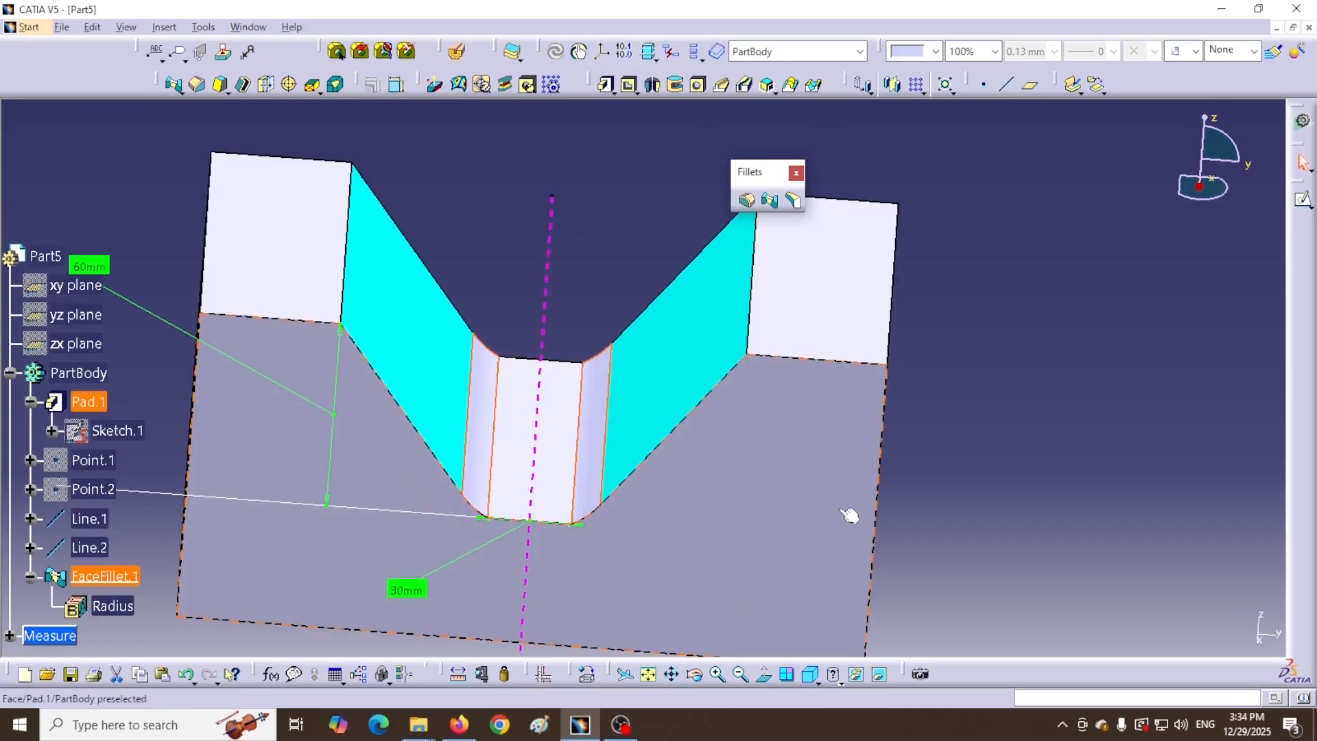
# Reopen the notch's face-face fillet and preview it with a 71 mm radius and with a 73 mm radius
pyautogui.click(959, 419)
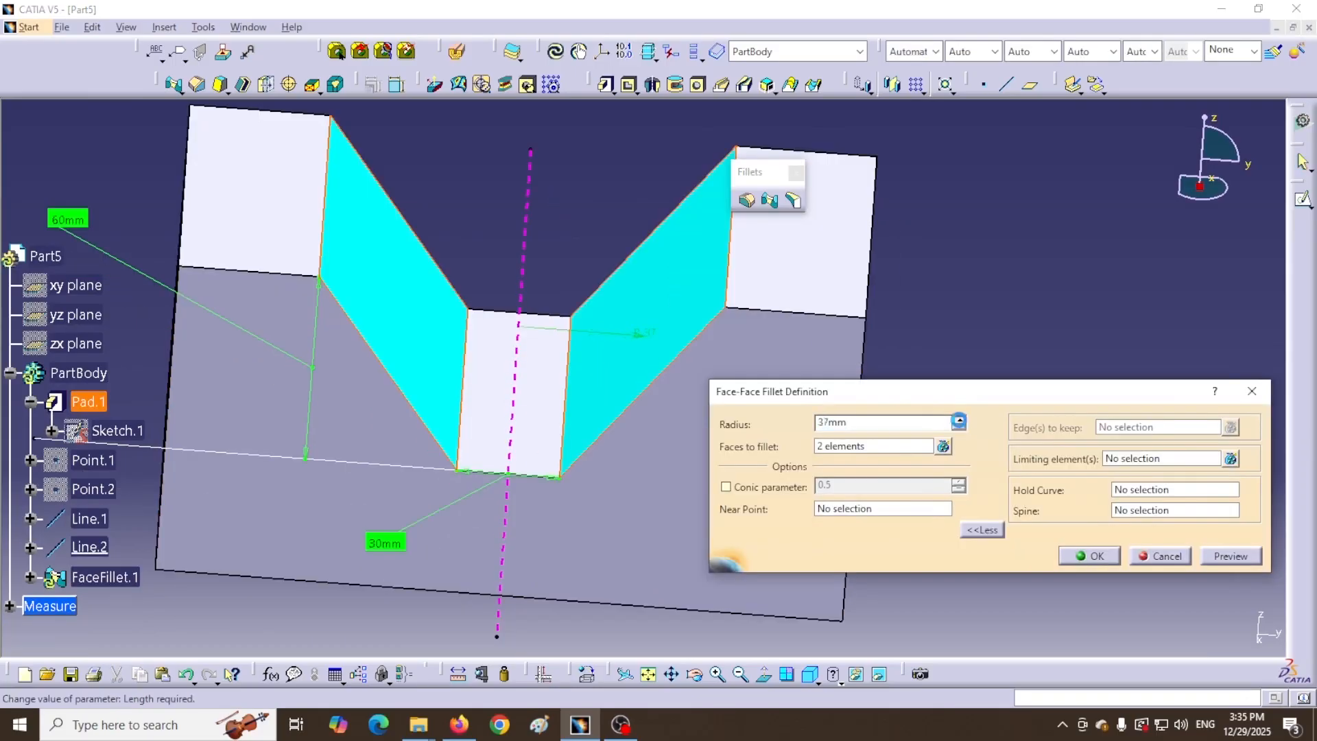
pyautogui.click(960, 420)
pyautogui.click(1230, 555)
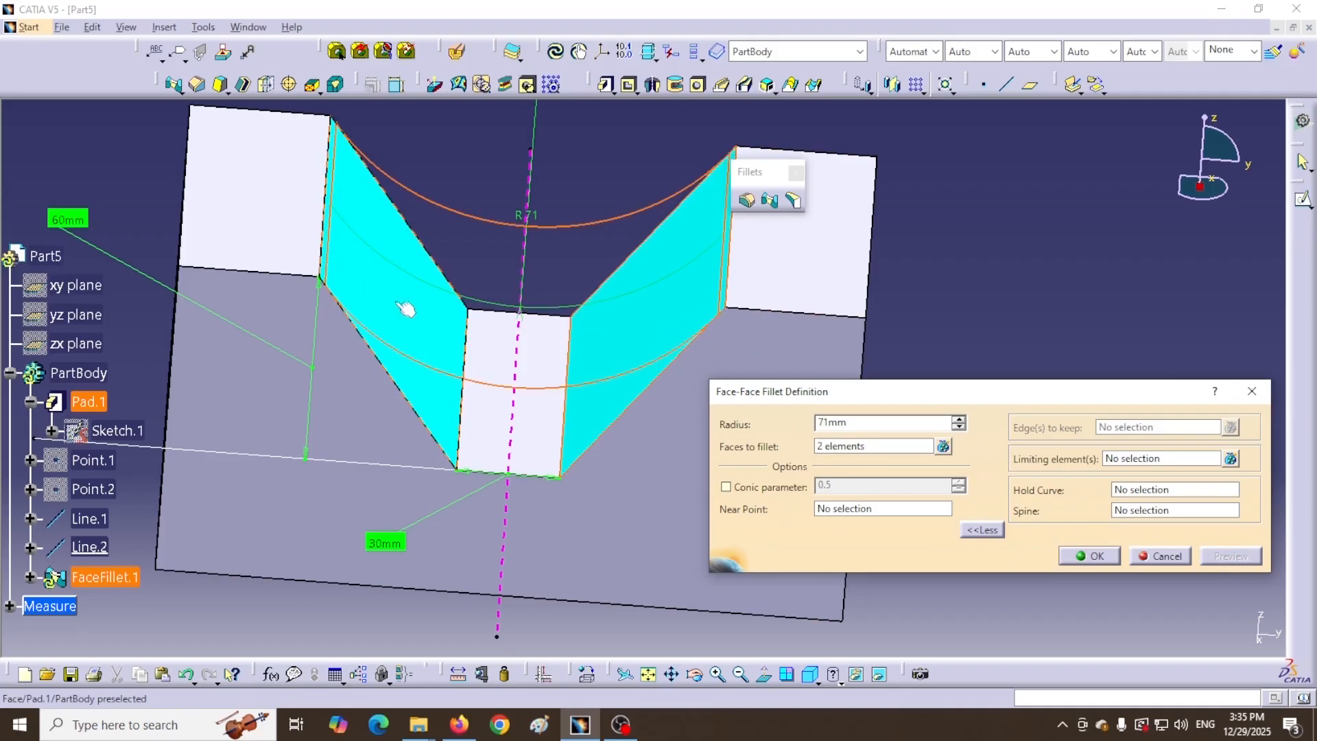
pyautogui.click(959, 419)
pyautogui.click(1232, 557)
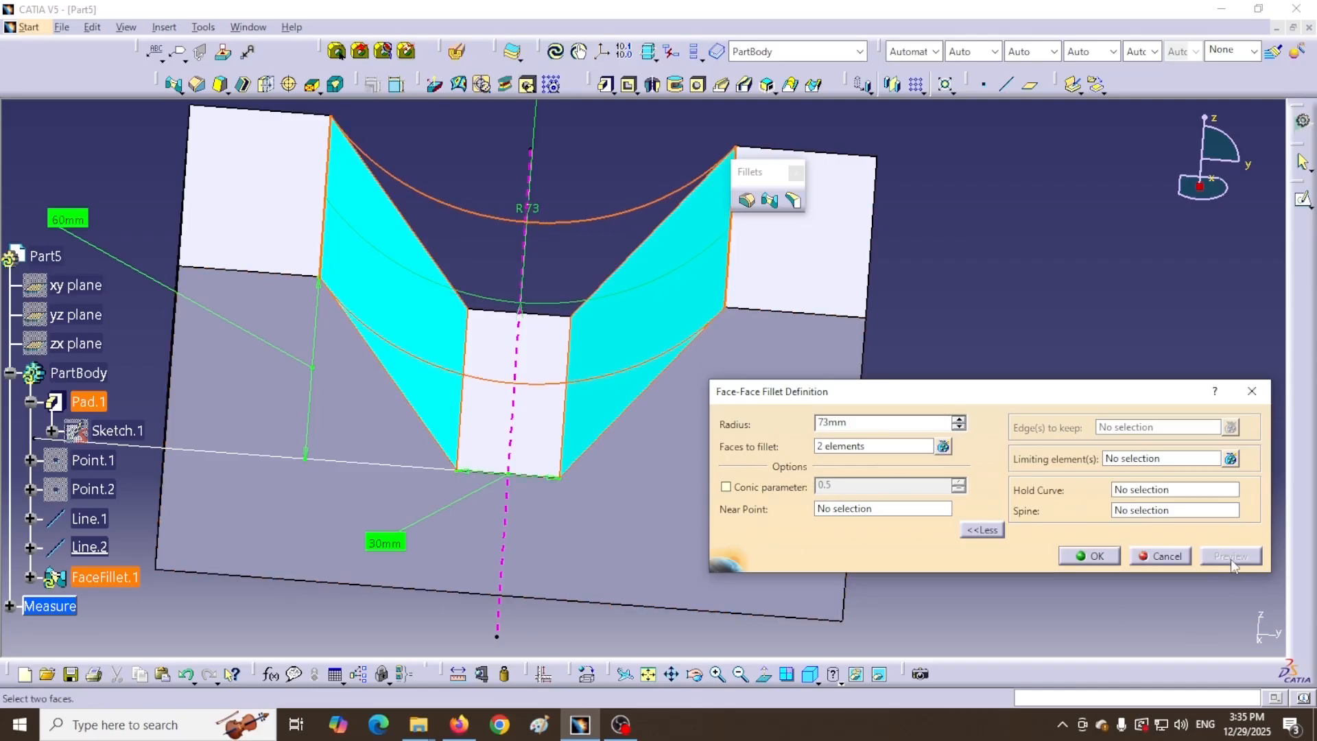
# Try to preview the notch's face-face fillet with a 74 mm radius
pyautogui.click(959, 422)
pyautogui.click(1231, 555)
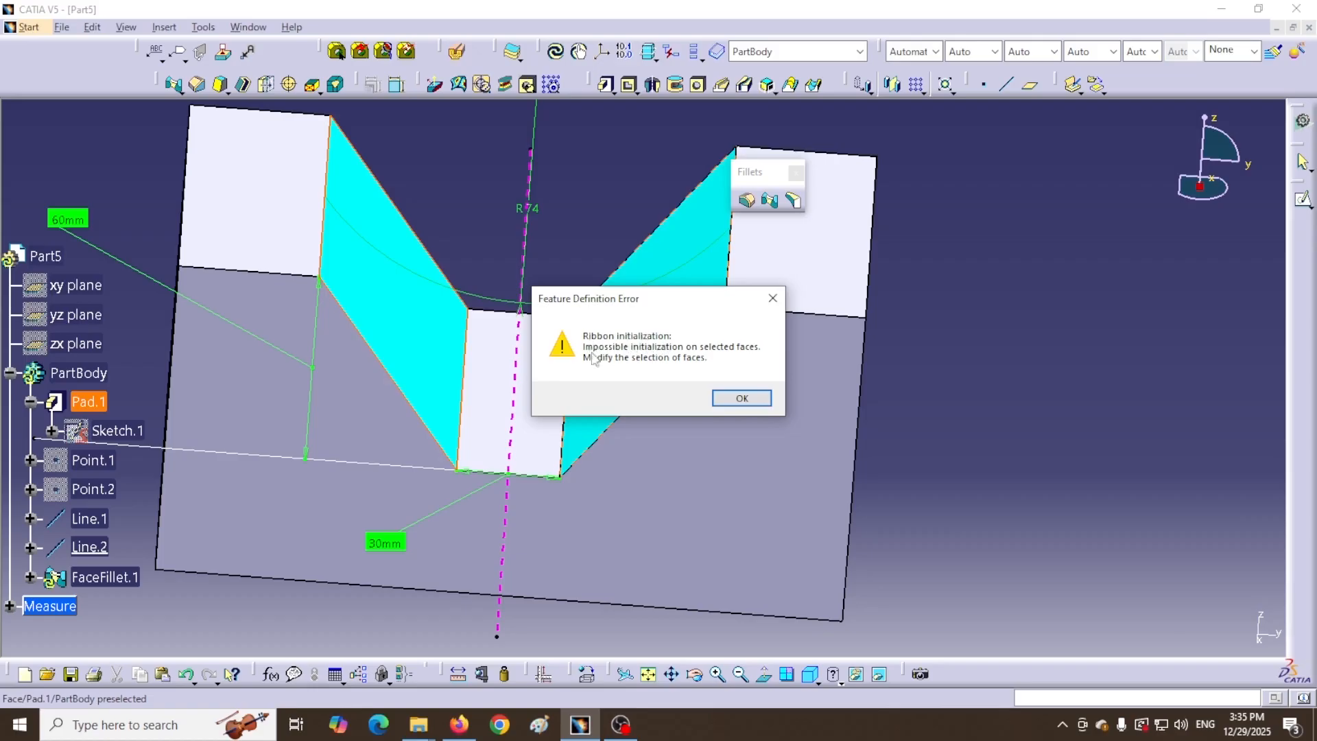
pyautogui.click(742, 398)
# Set the radius of the notch's face-face fillet back to 73 mm and apply the change
pyautogui.click(959, 428)
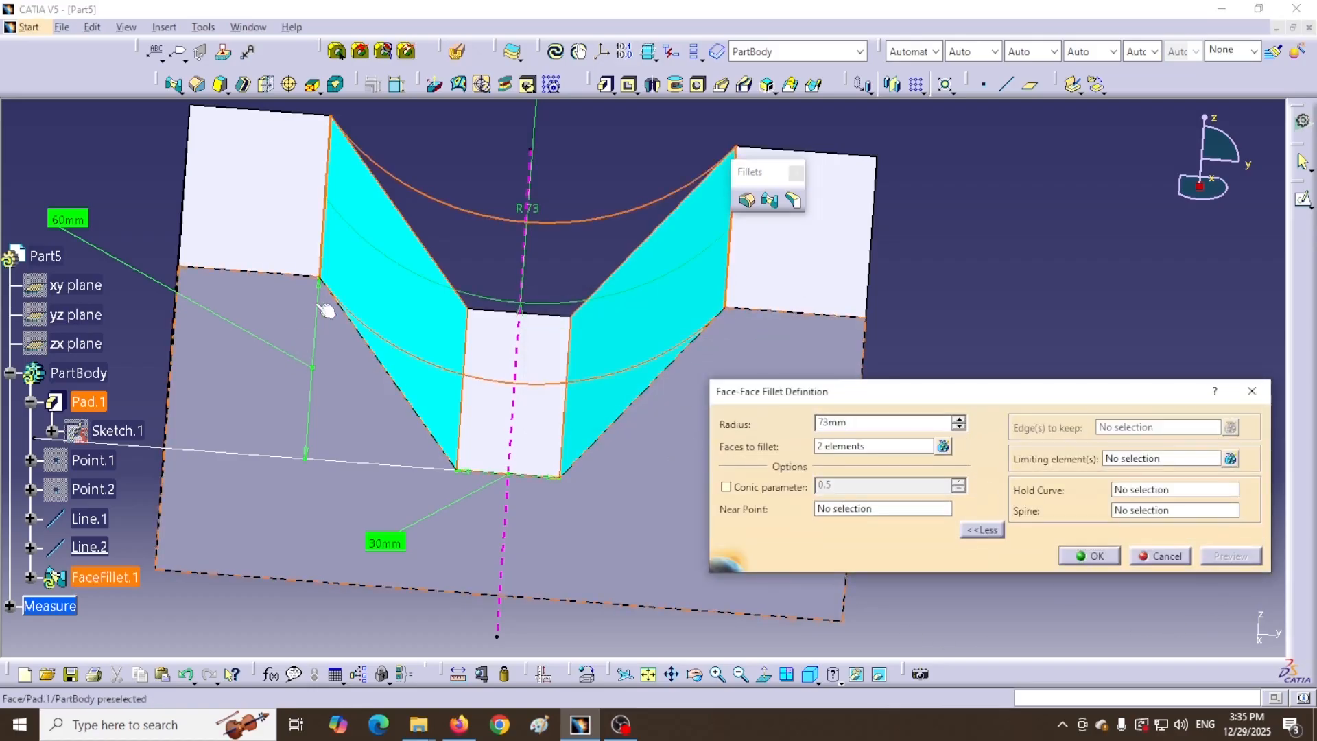
pyautogui.click(1088, 556)
pyautogui.moveTo(896, 549); pyautogui.dragTo(648, 462, button='middle')
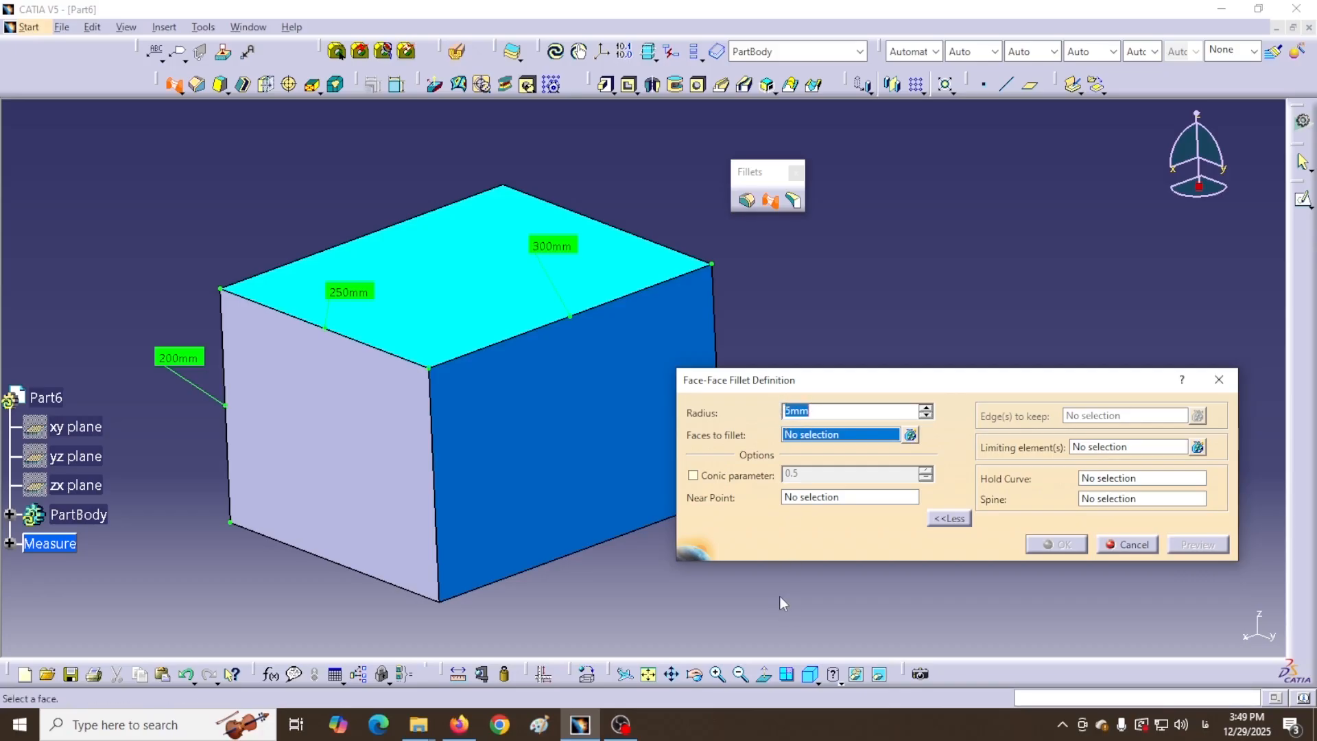
# Sketch a three-point arc on the block's cyan top face, bowed inward from the edge shared with the blue face
pyautogui.press('Escape')
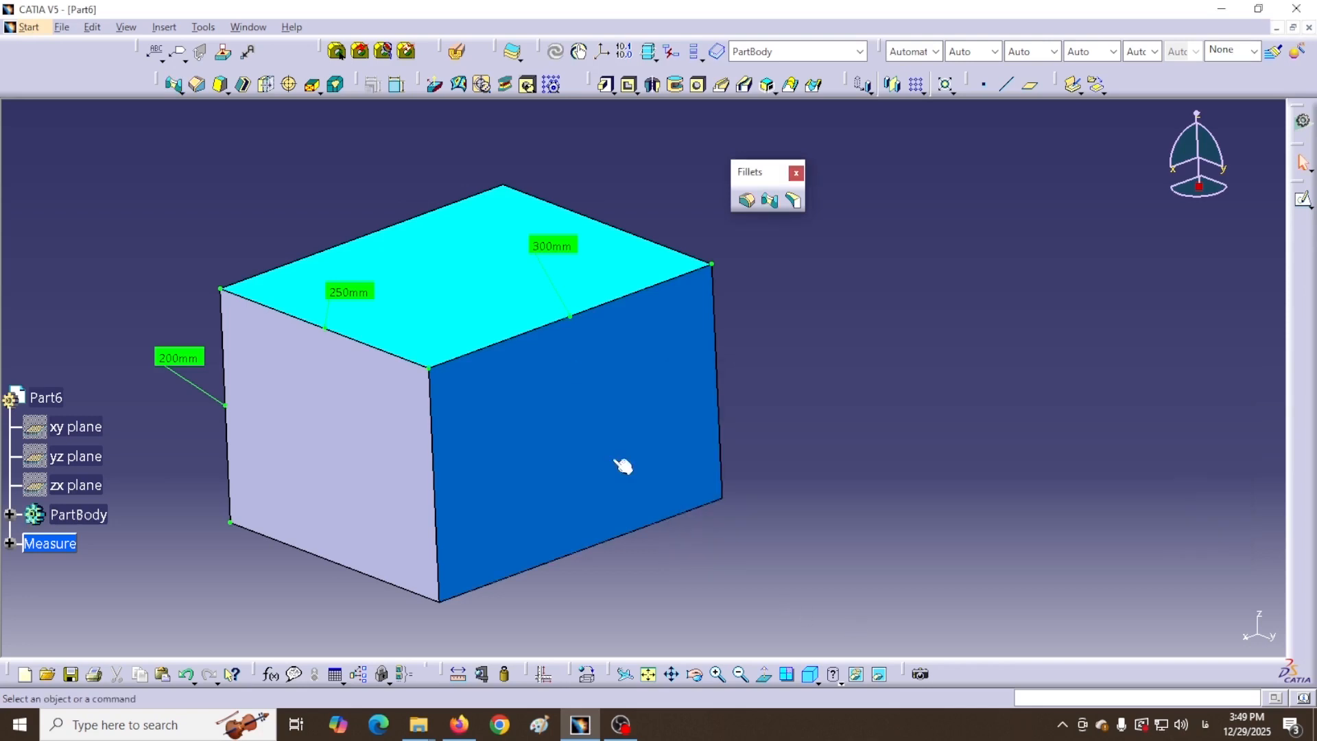
pyautogui.click(494, 285)
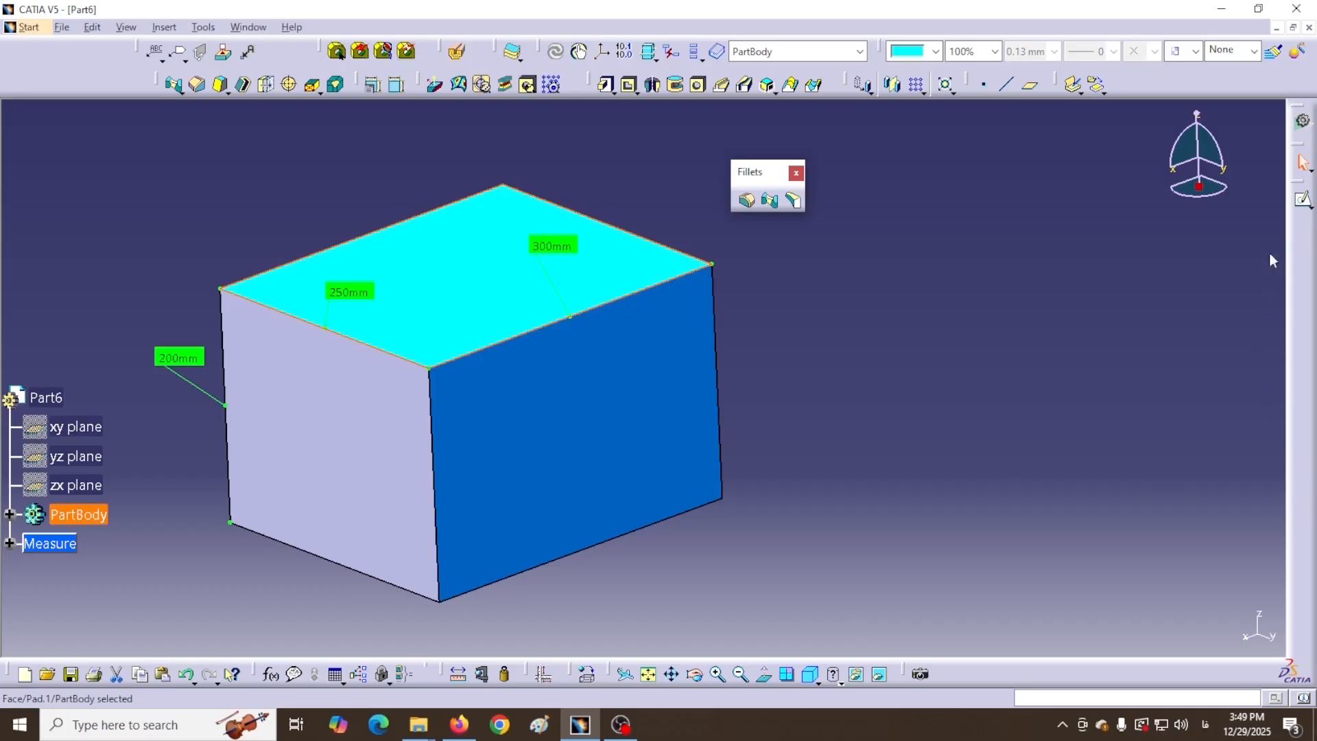
pyautogui.click(1301, 202)
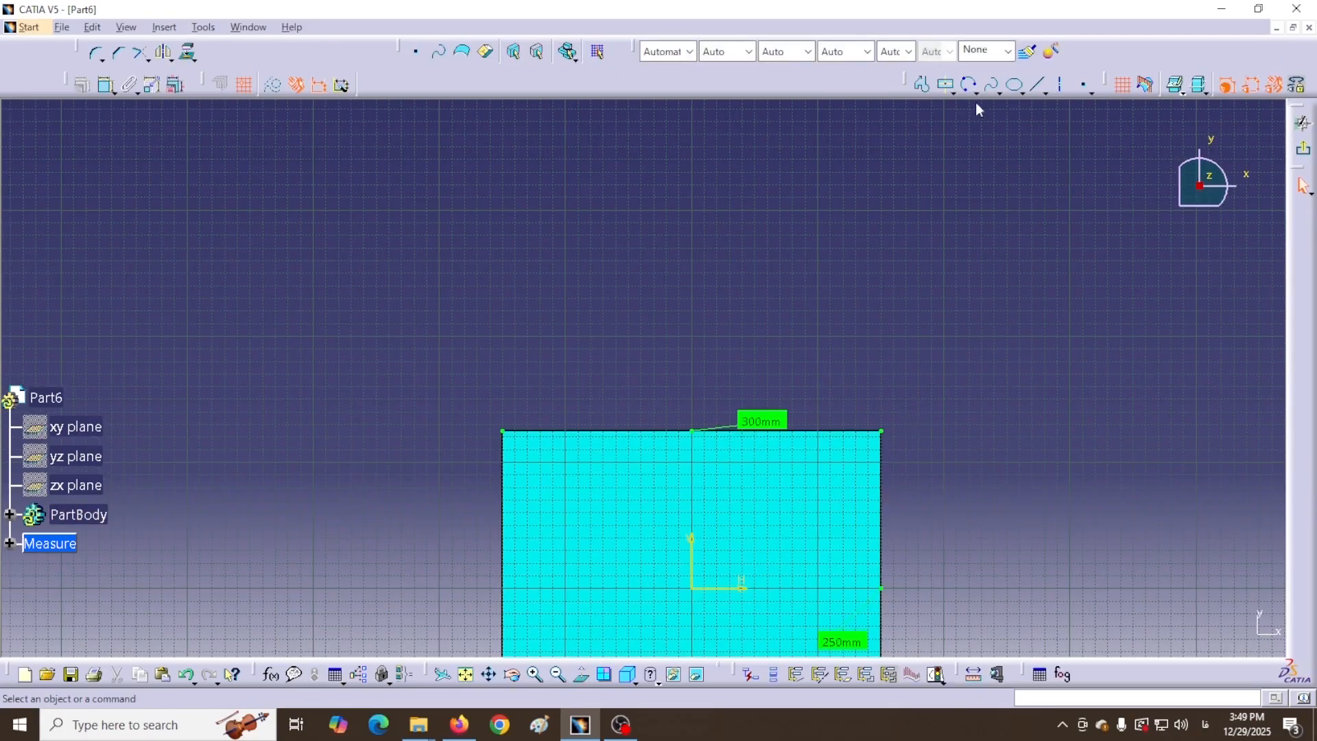
pyautogui.click(969, 84)
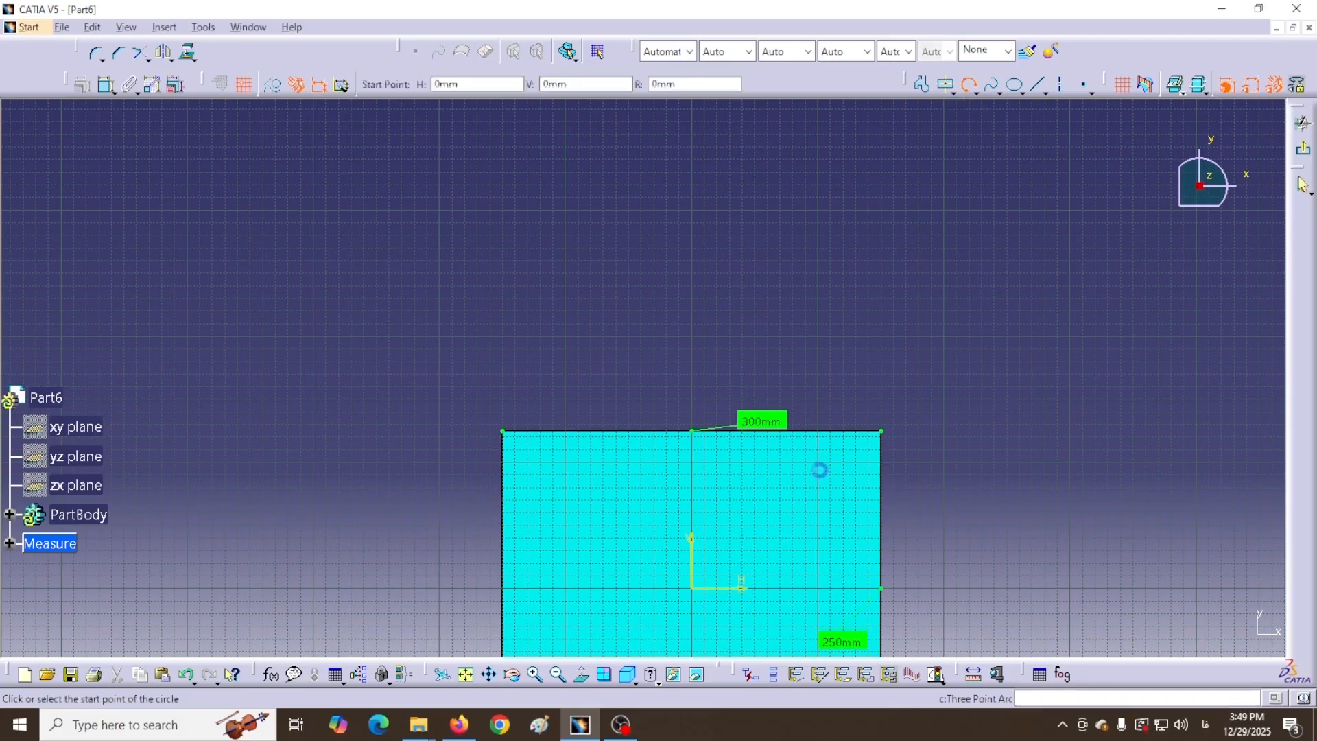
pyautogui.click(851, 493)
pyautogui.click(701, 513)
pyautogui.click(542, 474)
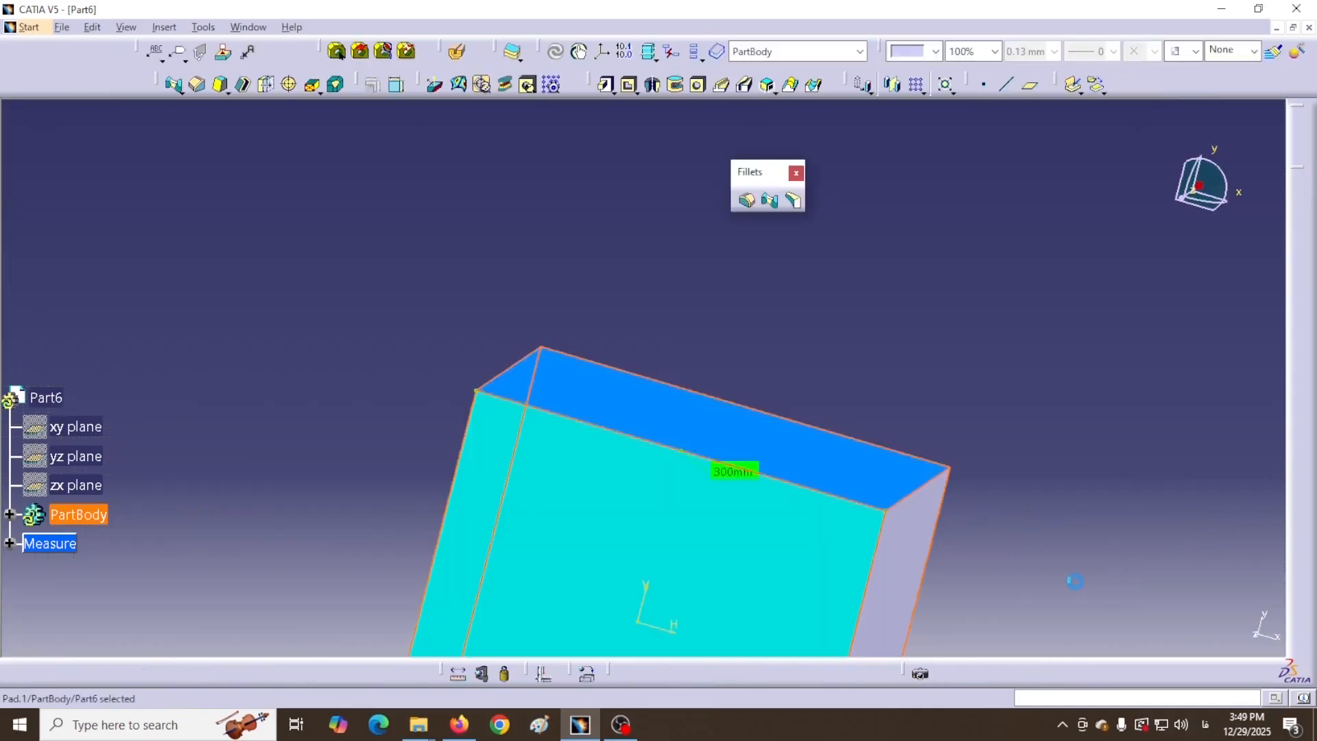
pyautogui.moveTo(857, 401); pyautogui.dragTo(826, 384, button='middle')
pyautogui.click(860, 410)
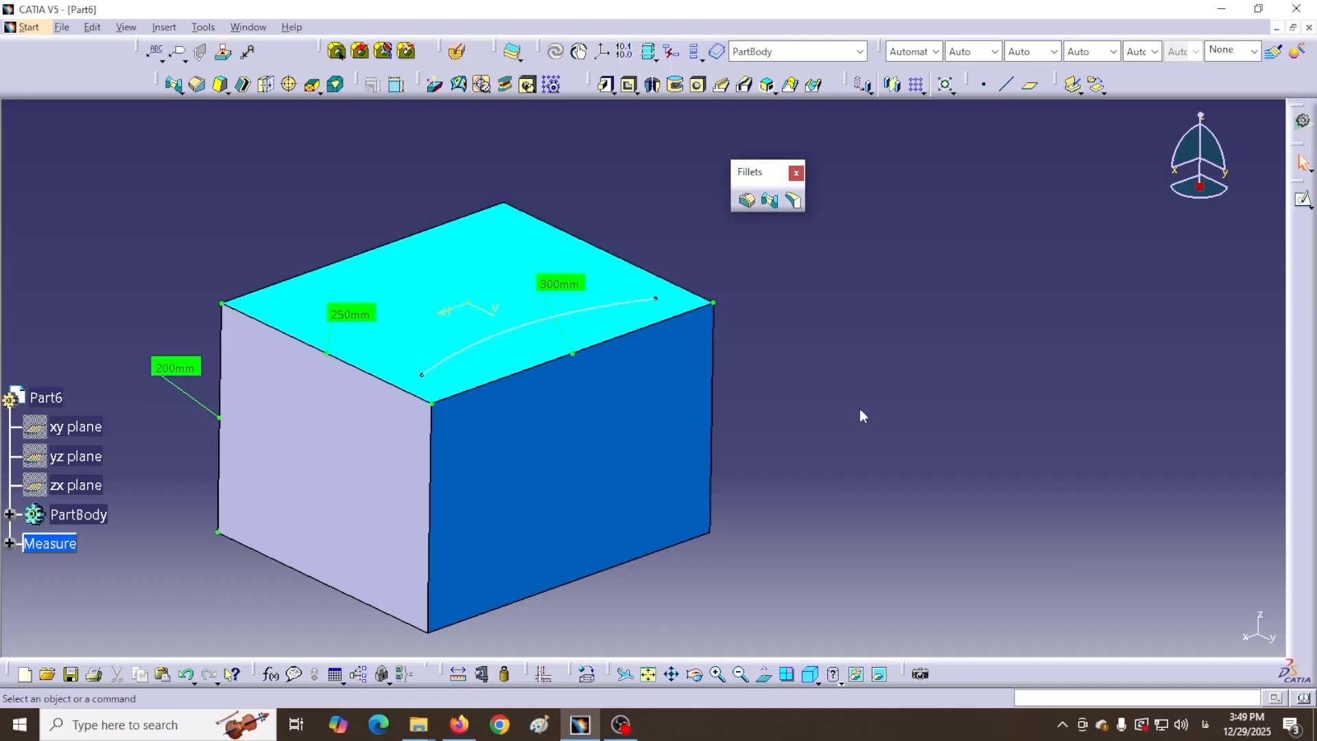
# Sketch a shallow three-point arc about 400 mm wide on the block's blue face, extending past both vertical edges
pyautogui.click(587, 449)
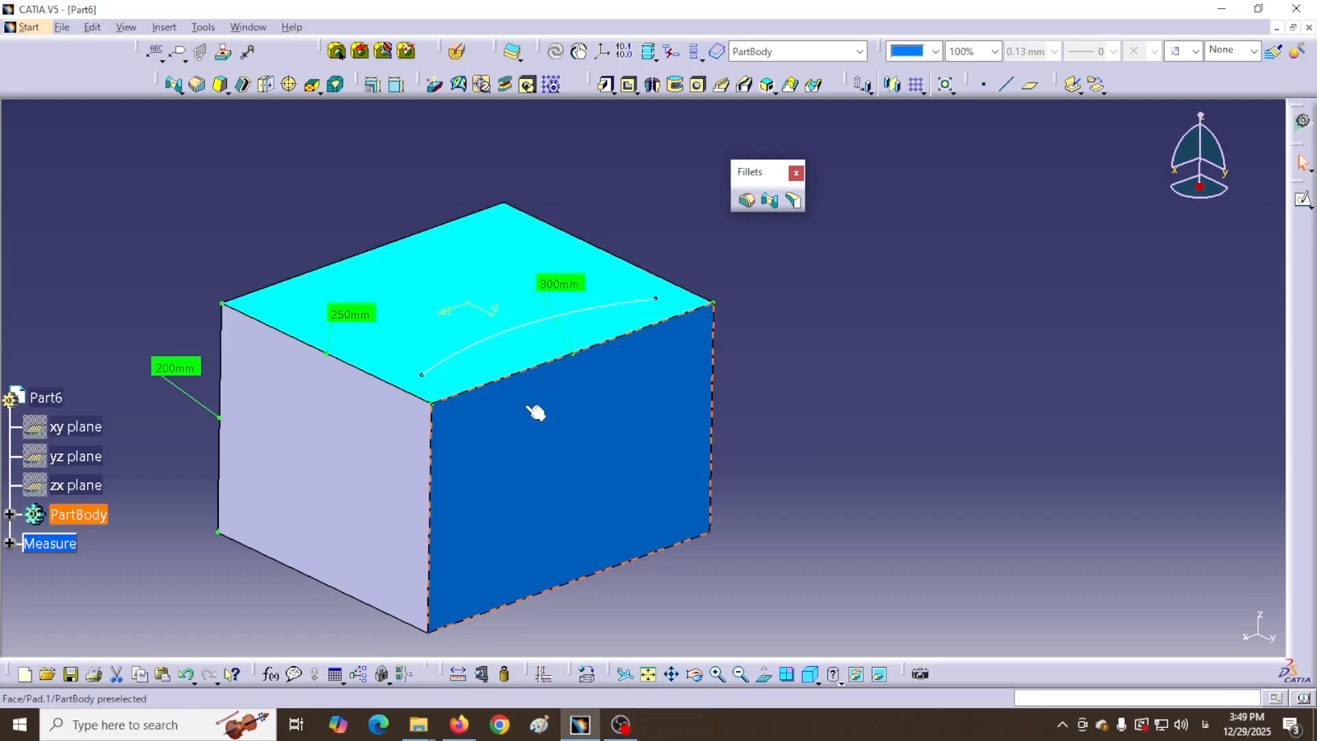
pyautogui.click(1303, 199)
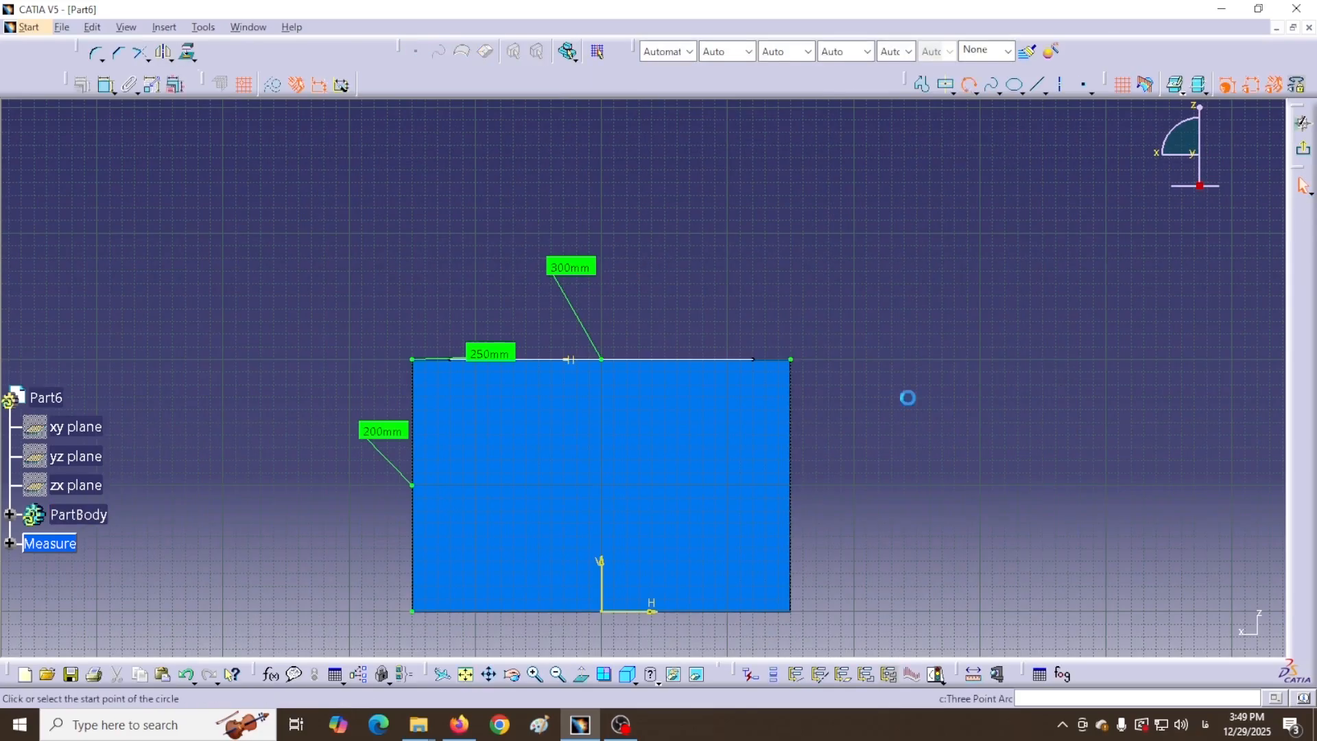
pyautogui.click(854, 422)
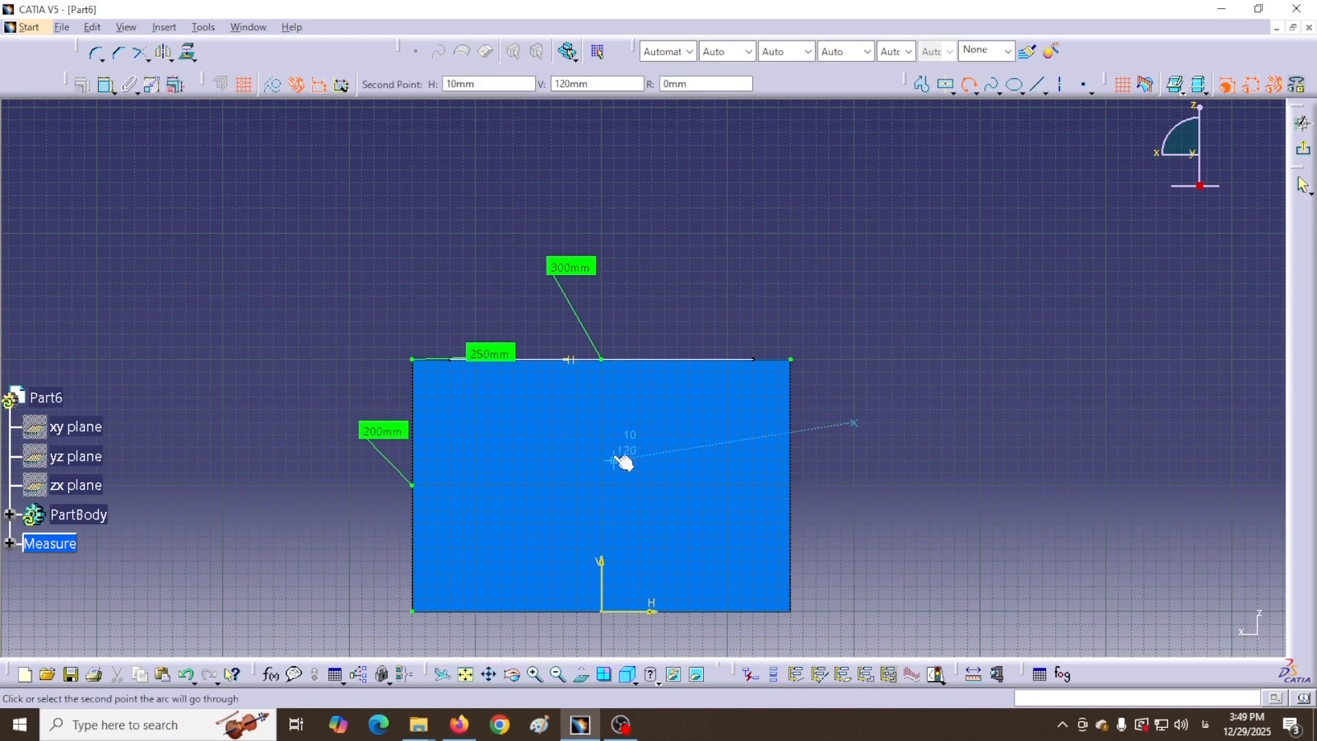
pyautogui.click(601, 396)
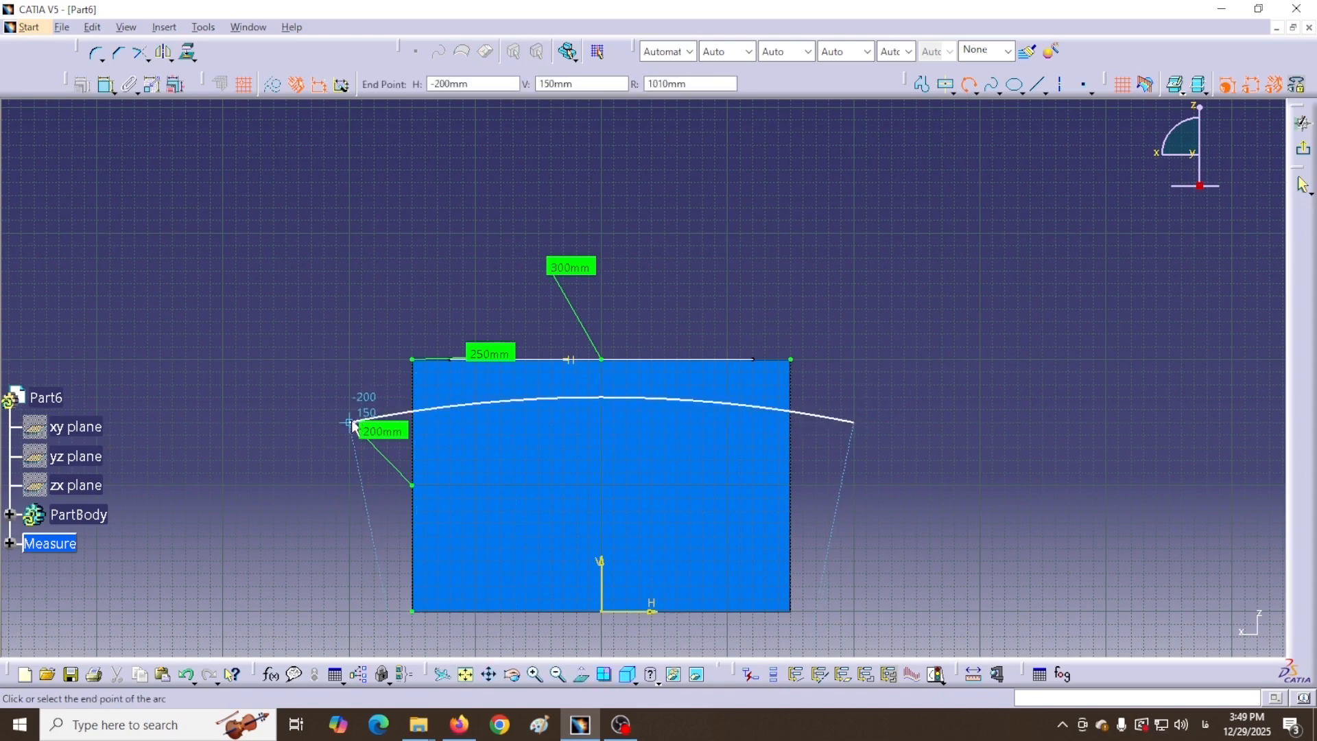
pyautogui.click(338, 435)
pyautogui.click(1302, 122)
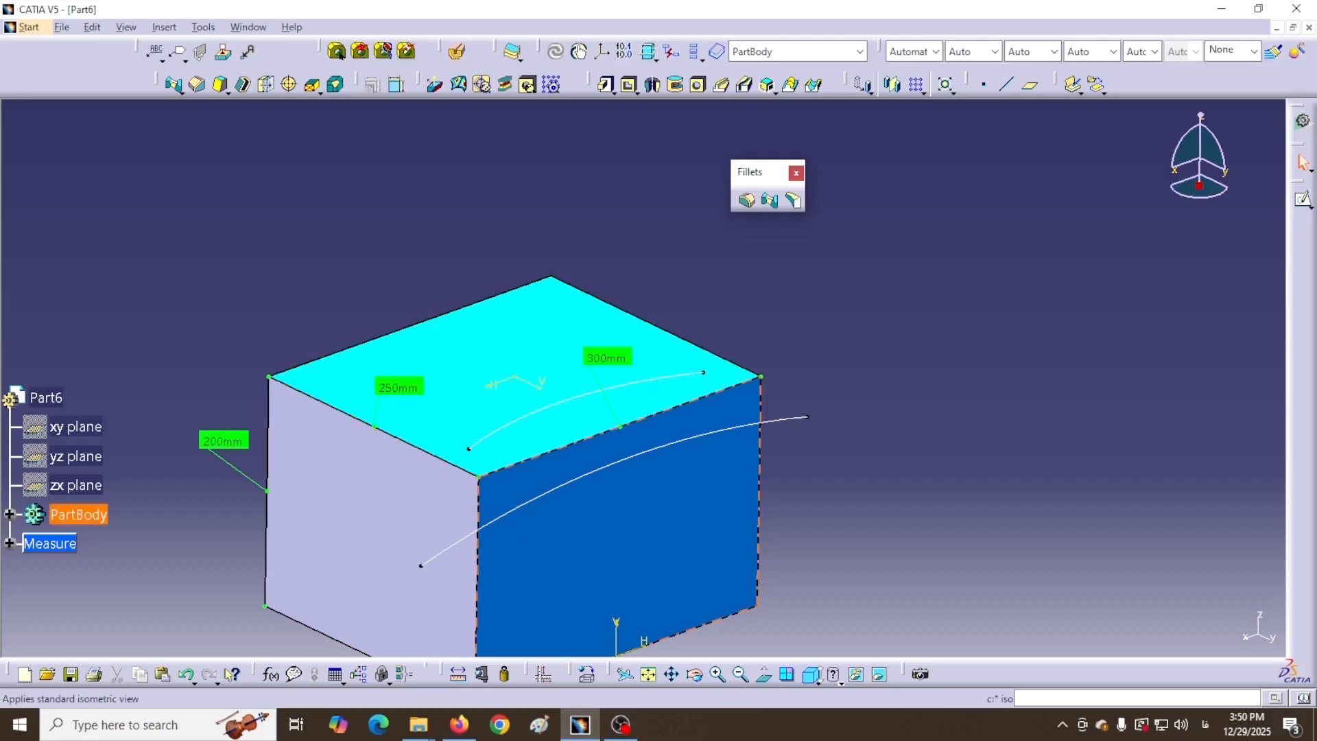
# Examine the two arc sketches on the block in the standard top, right and isometric views
pyautogui.click(817, 684)
pyautogui.click(833, 648)
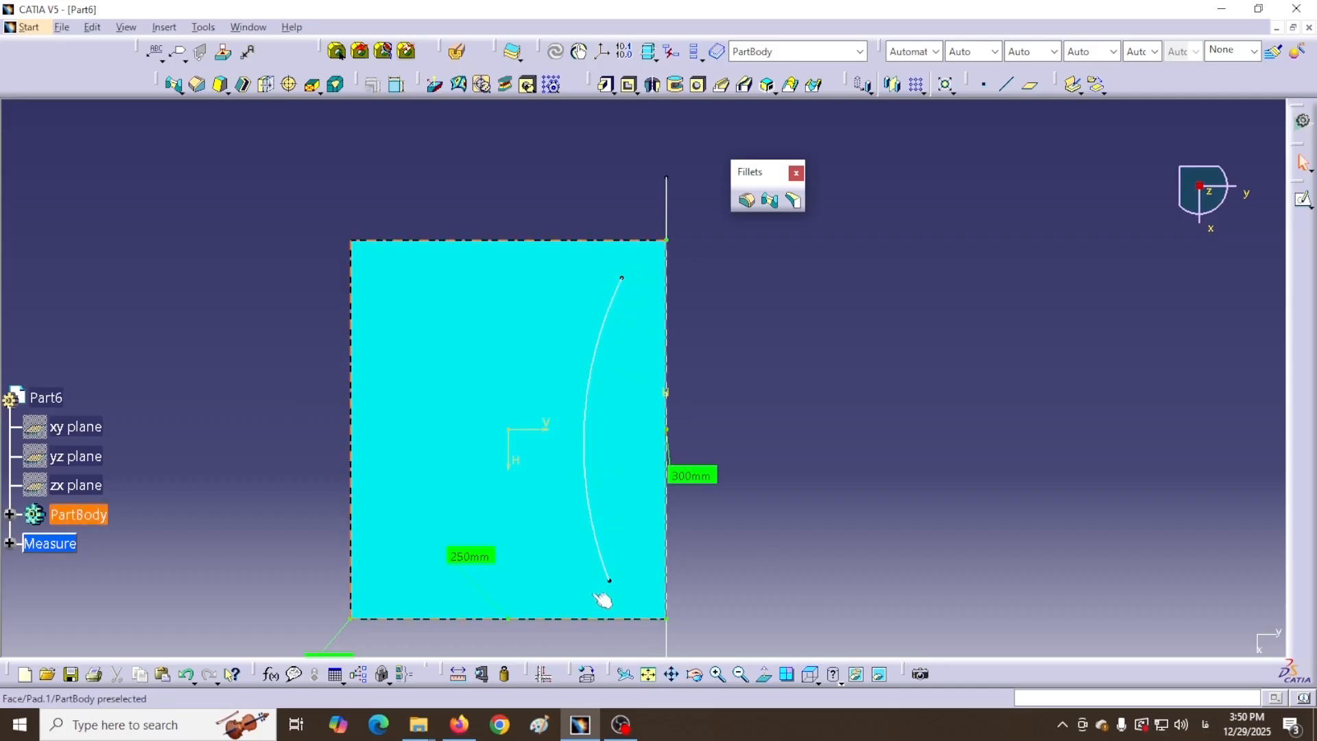
pyautogui.click(817, 683)
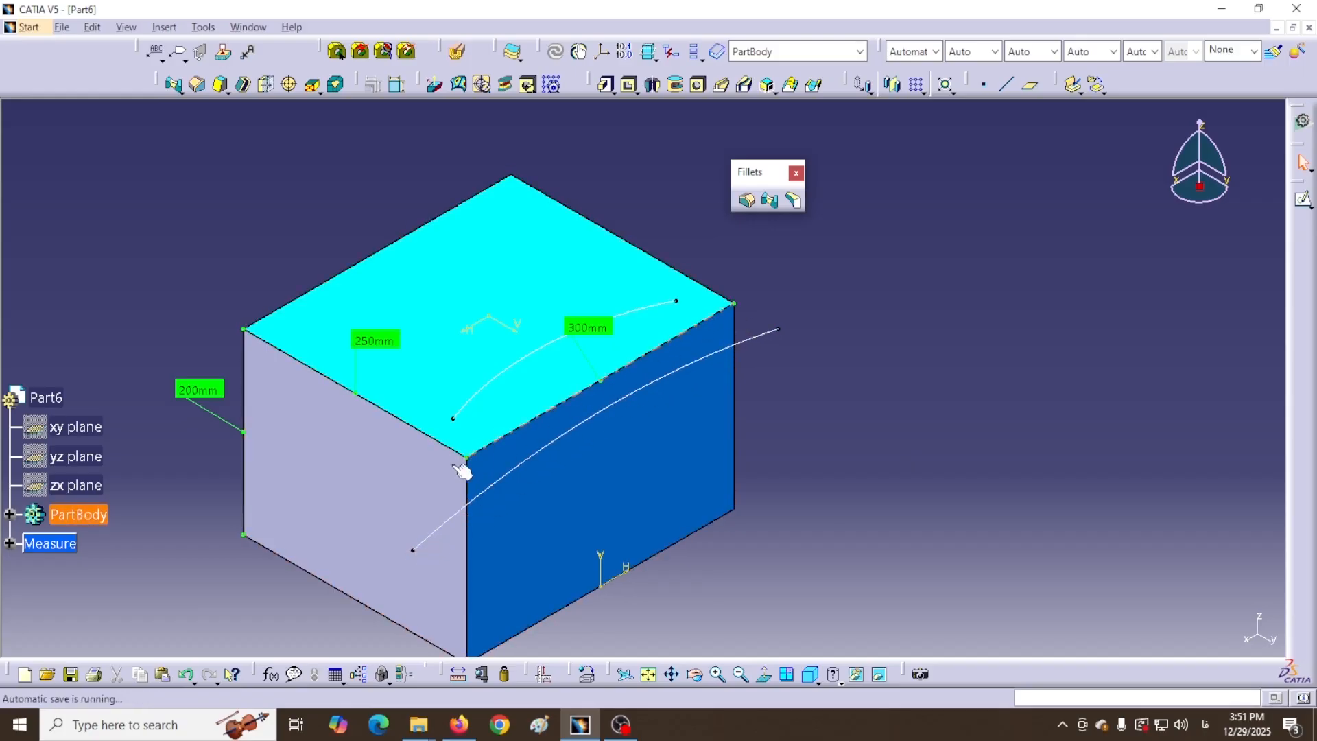
pyautogui.click(819, 682)
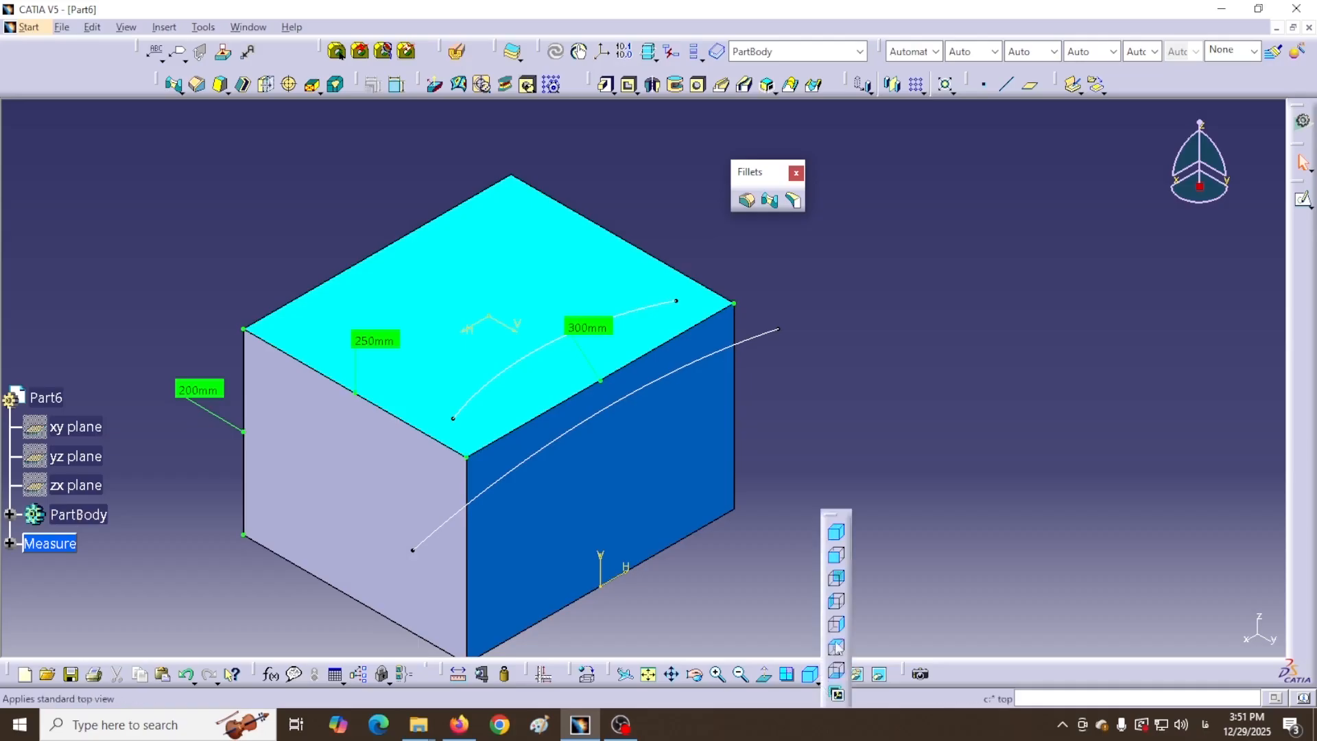
pyautogui.click(836, 626)
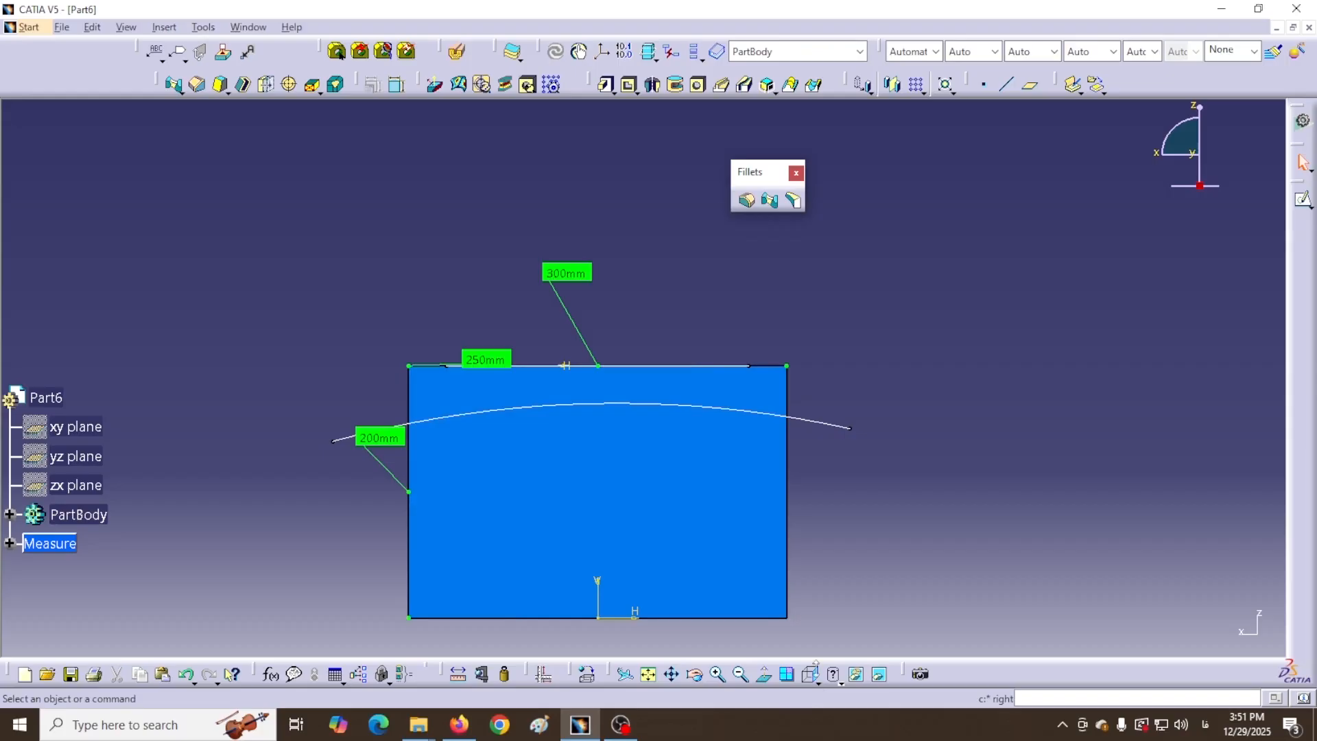
pyautogui.click(819, 681)
pyautogui.click(835, 535)
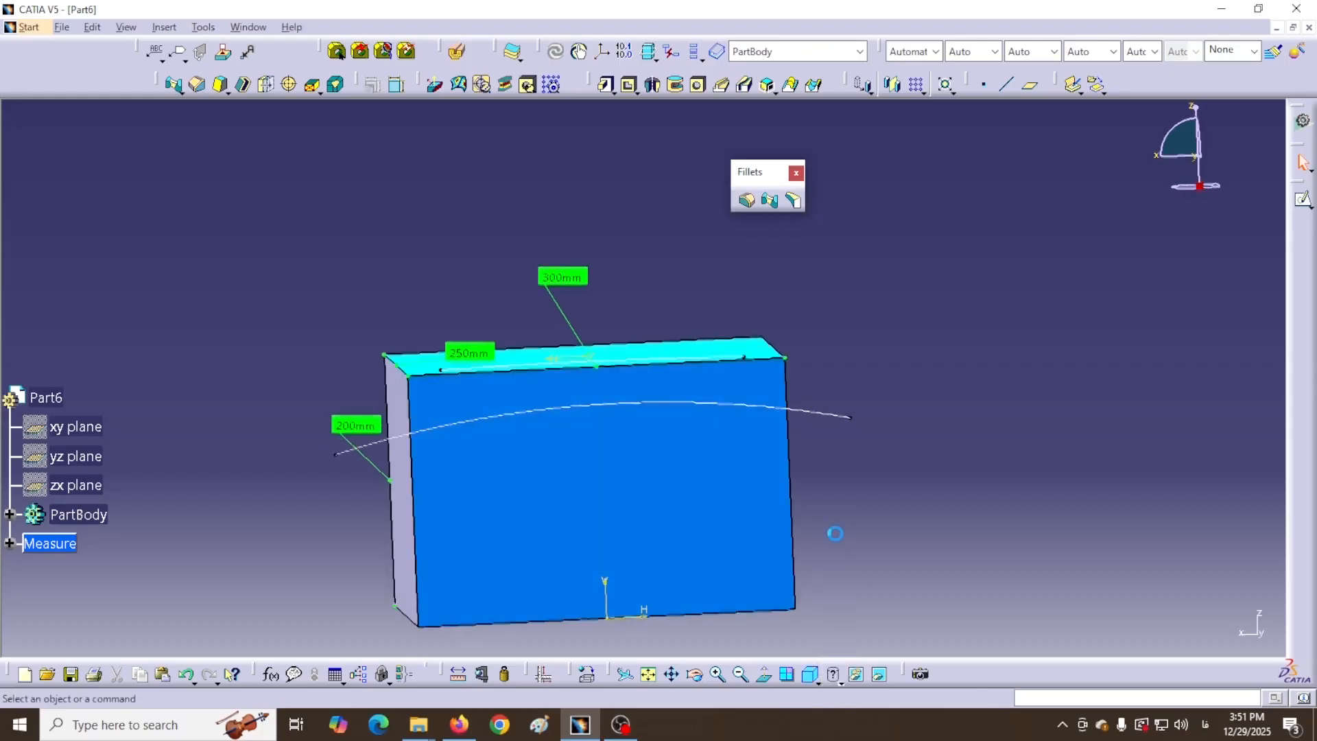
# Start a face-face fillet with the block's cyan top face and blue side face as the faces to fillet
pyautogui.click(769, 200)
pyautogui.moveTo(1008, 389); pyautogui.dragTo(1069, 470)
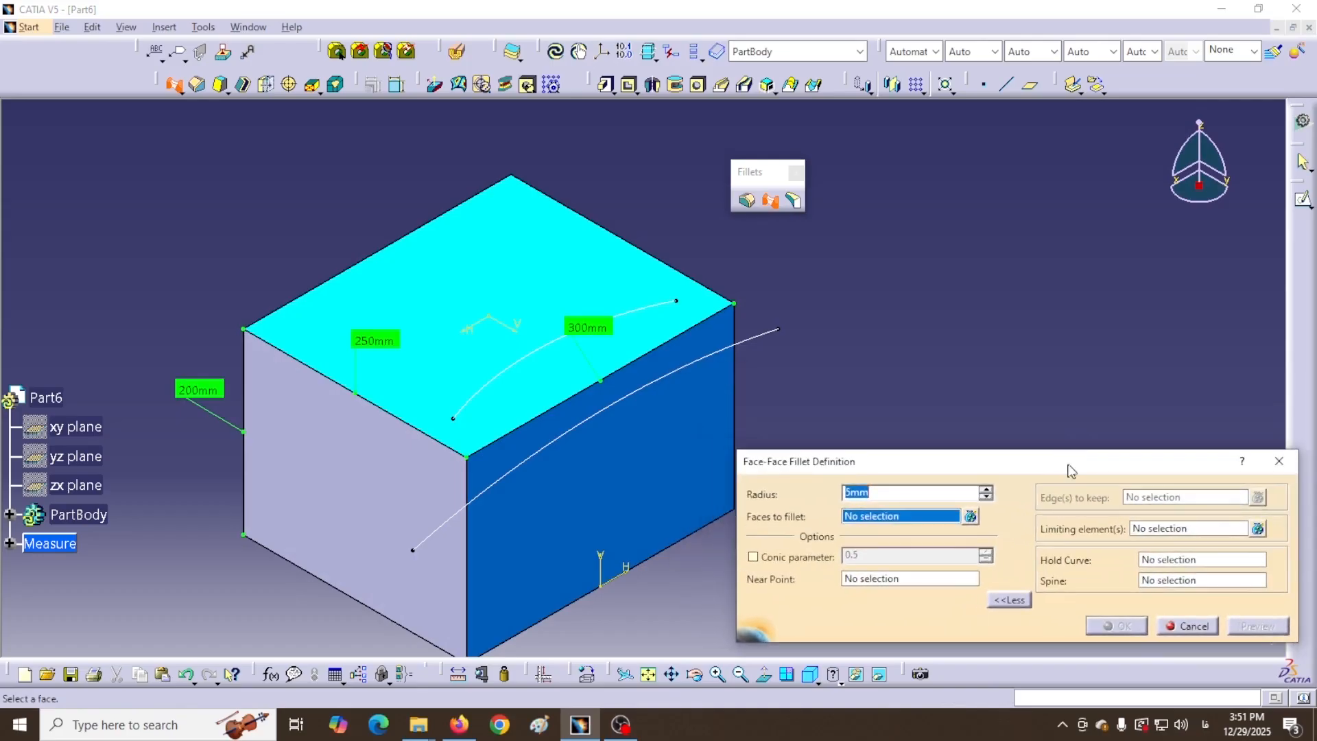
pyautogui.moveTo(891, 382); pyautogui.dragTo(792, 350, button='middle')
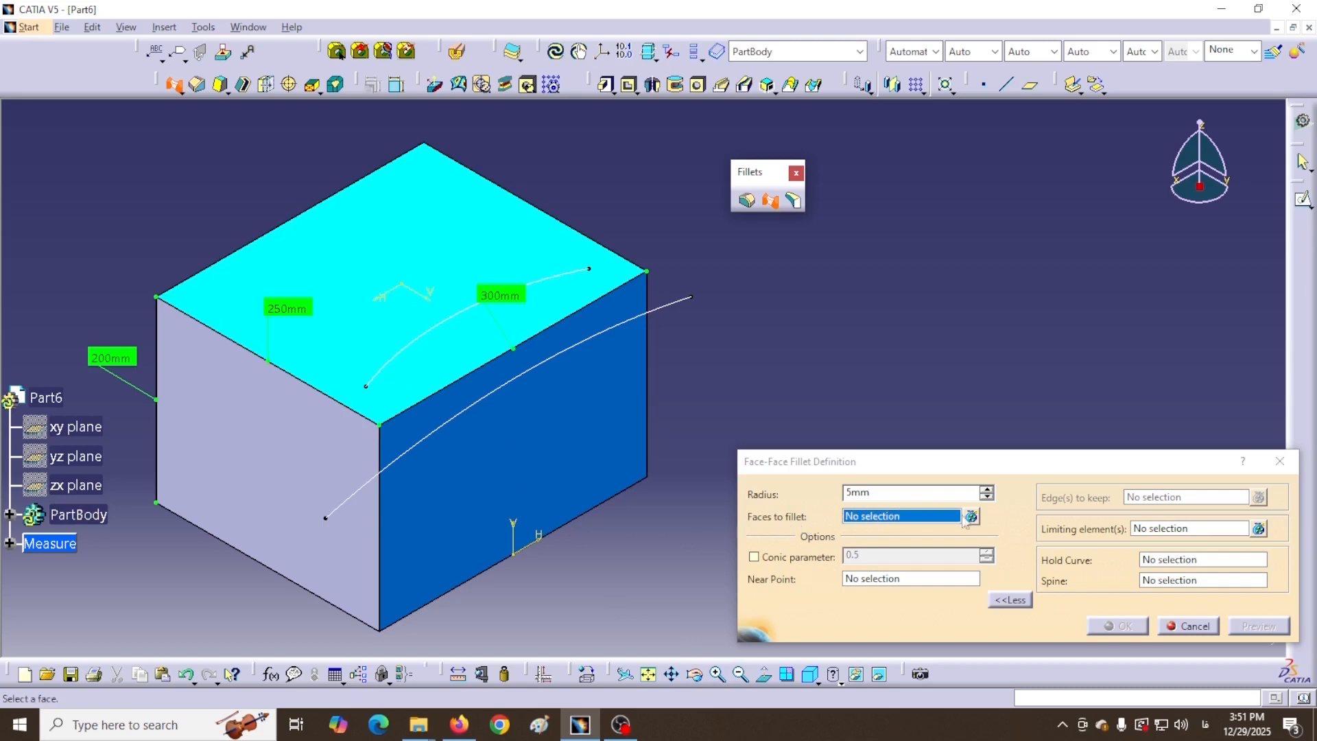
pyautogui.click(389, 358)
pyautogui.click(345, 312)
pyautogui.click(971, 517)
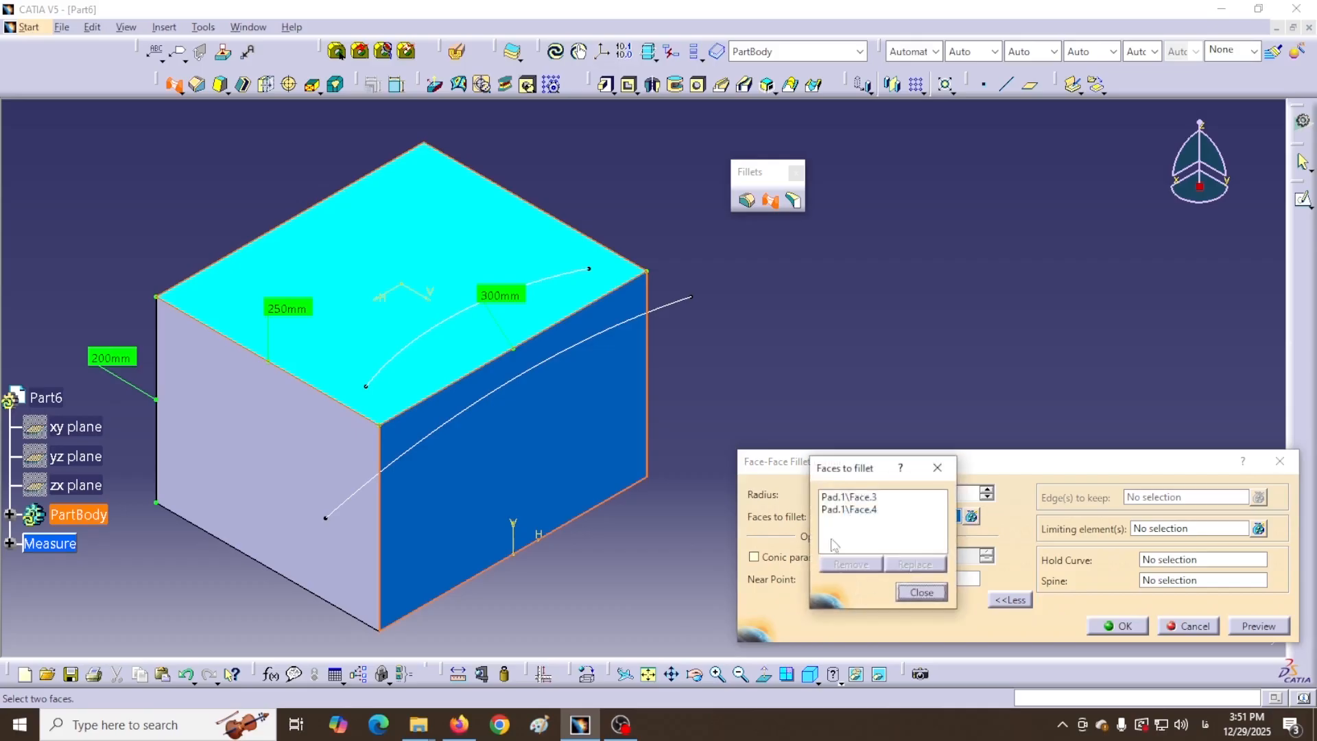
pyautogui.click(920, 594)
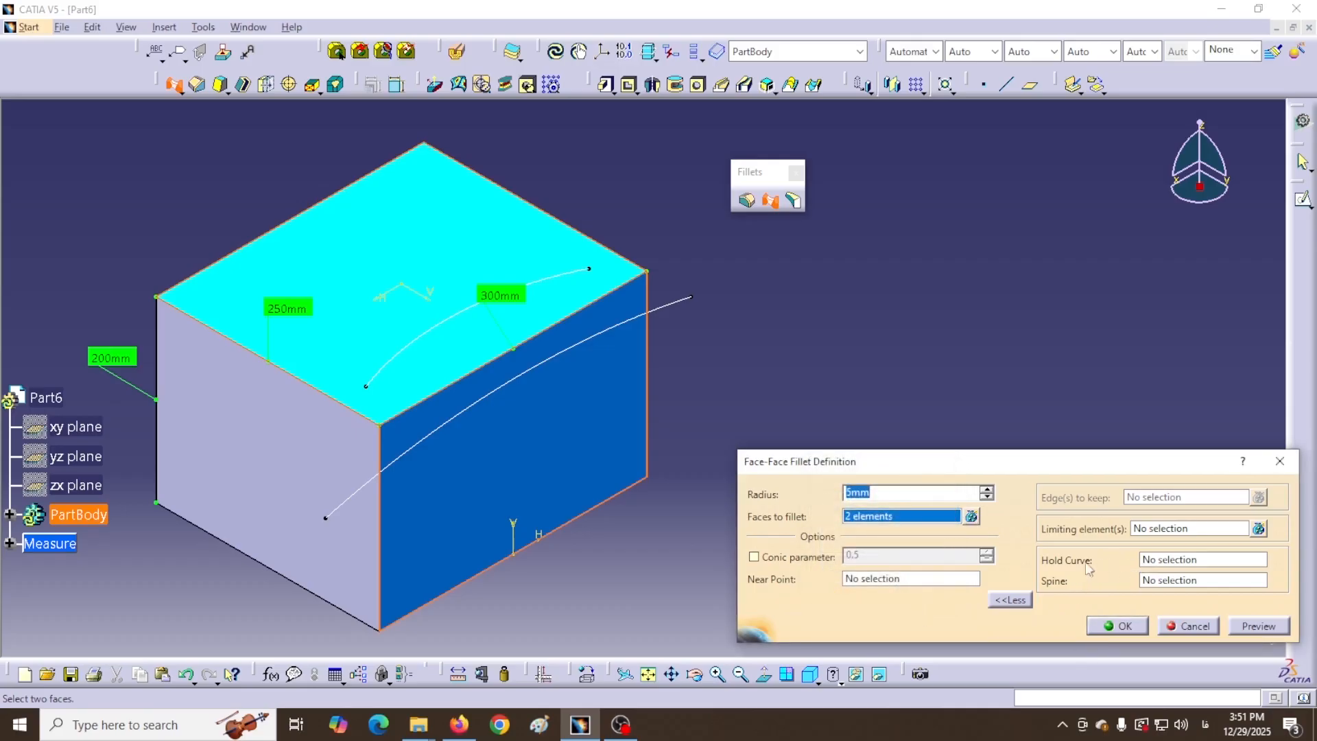
# Use the top face's arc as the hold curve and the blue face's arc as the spine, and create the fillet
pyautogui.click(1216, 561)
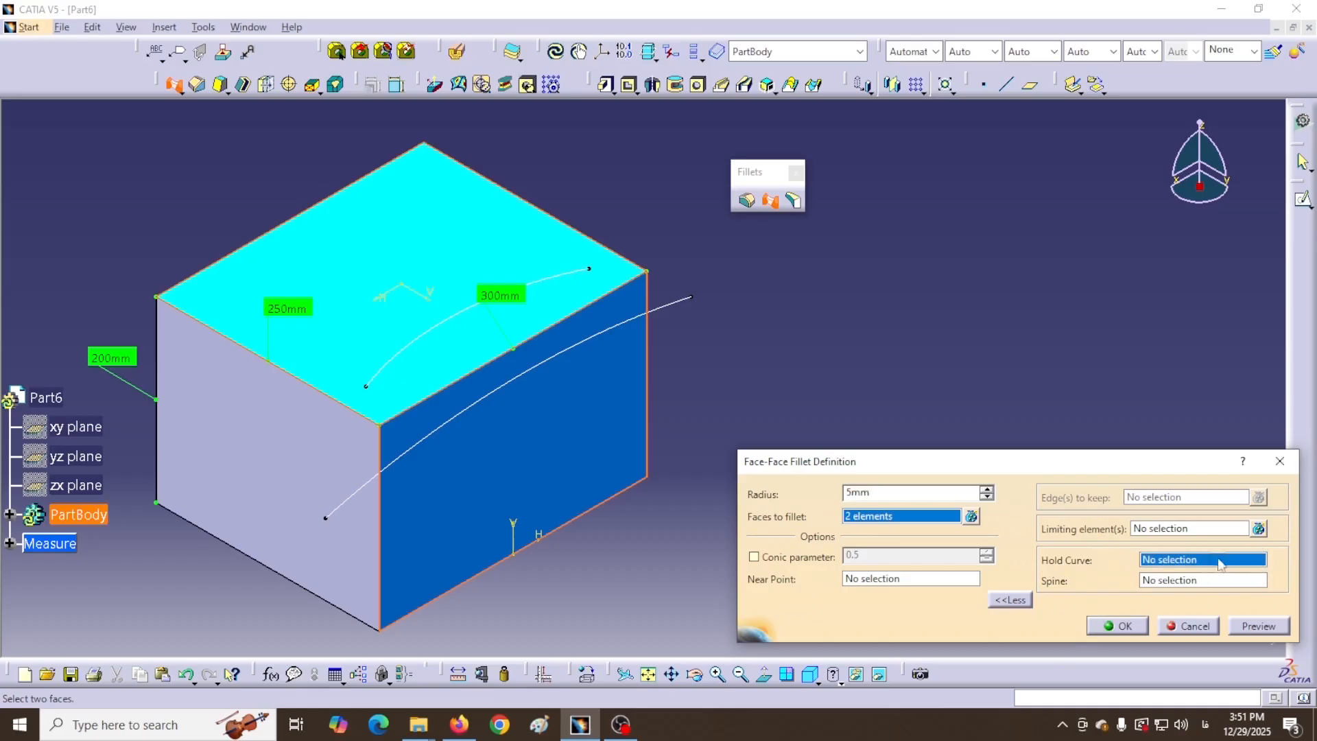
pyautogui.click(427, 341)
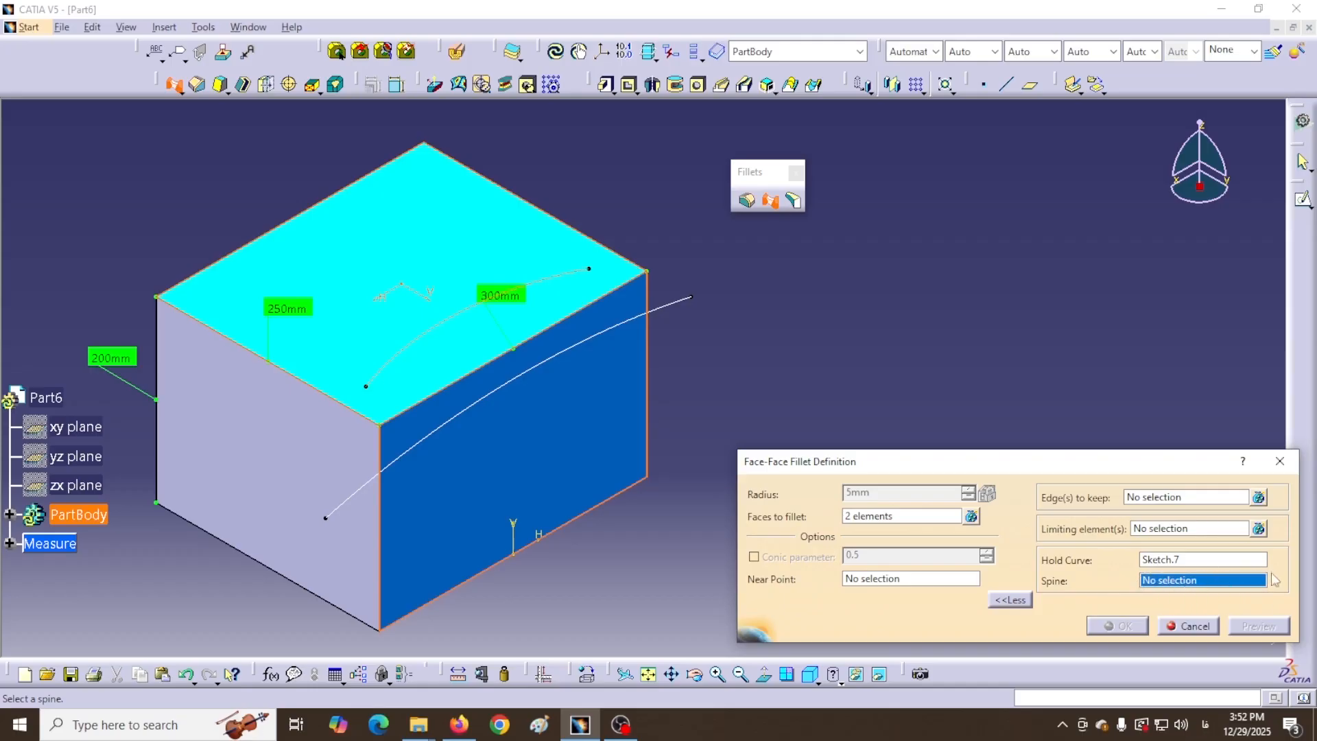
pyautogui.click(439, 439)
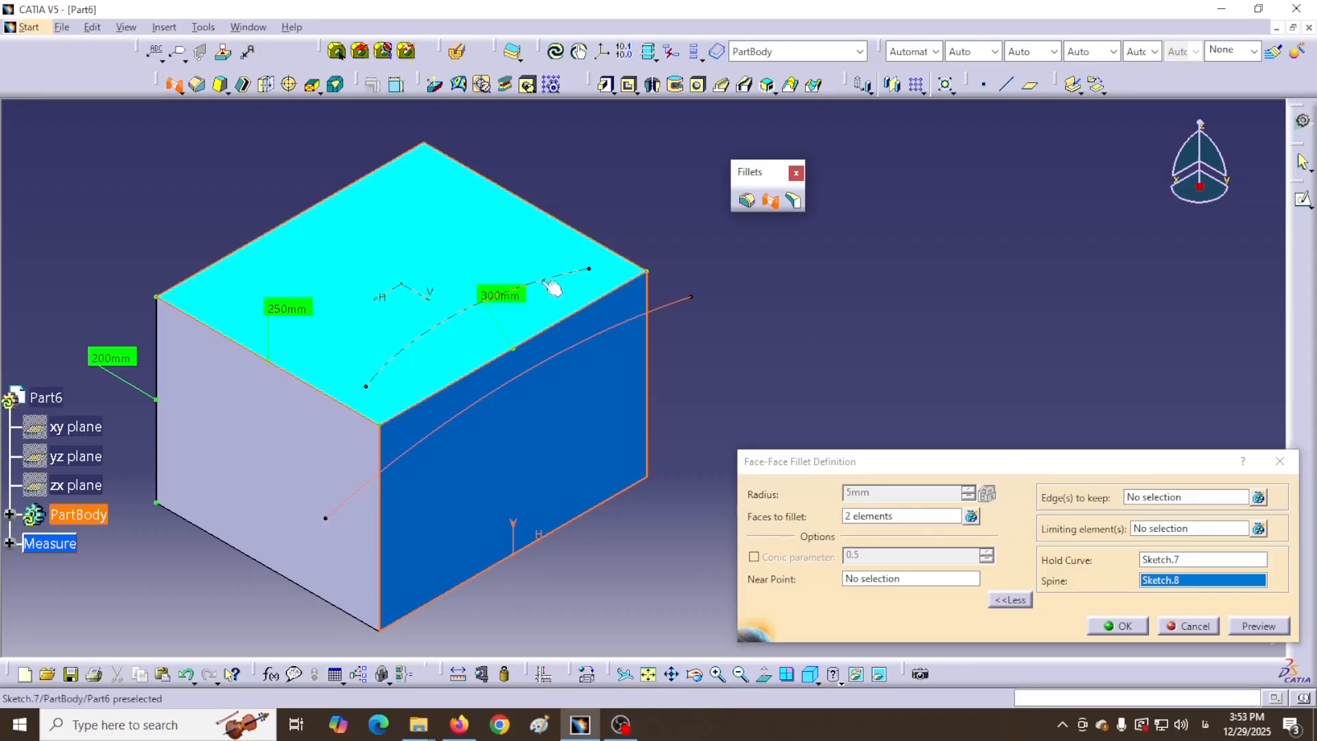
pyautogui.moveTo(681, 343)
pyautogui.mouseDown(button='middle')
pyautogui.moveTo(592, 225)
pyautogui.moveTo(618, 237)
pyautogui.moveTo(675, 329)
pyautogui.moveTo(732, 355)
pyautogui.mouseUp(button='middle')
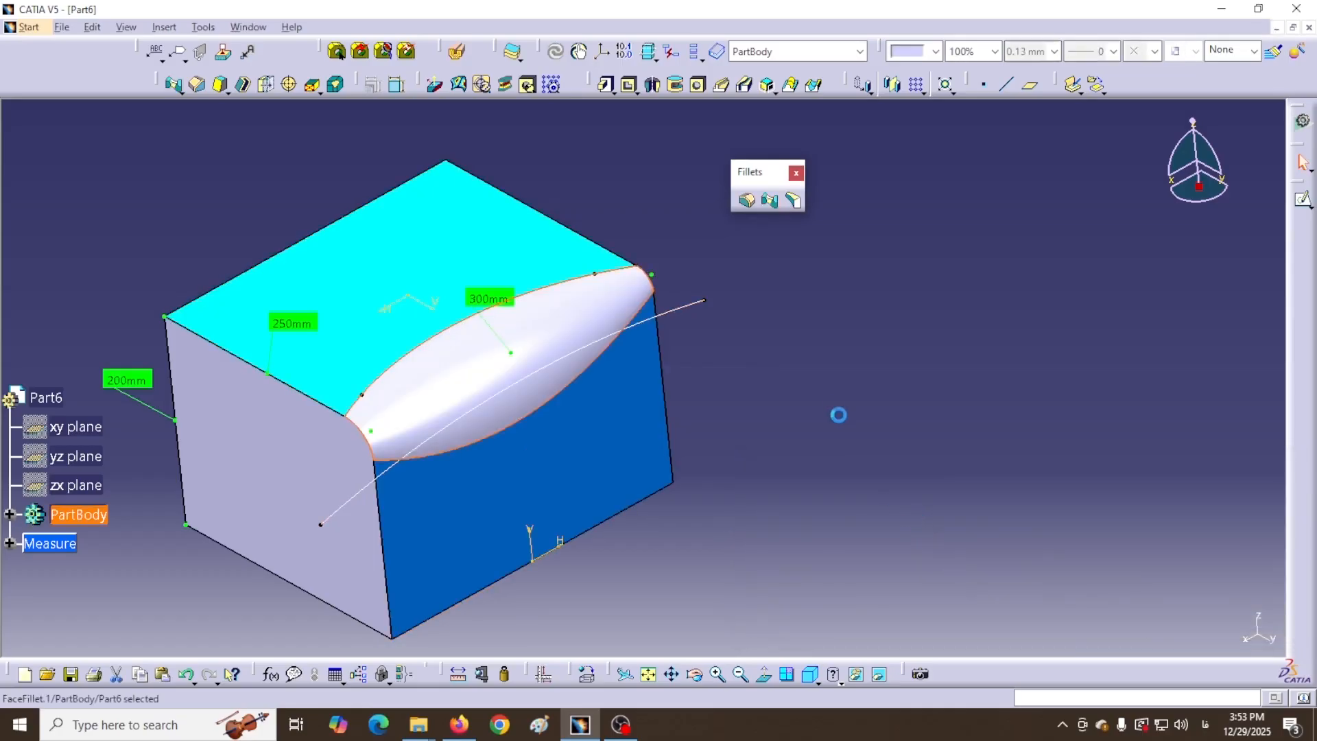
pyautogui.moveTo(828, 409); pyautogui.dragTo(788, 419, button='middle')
pyautogui.moveTo(661, 224); pyautogui.dragTo(473, 326, button='middle')
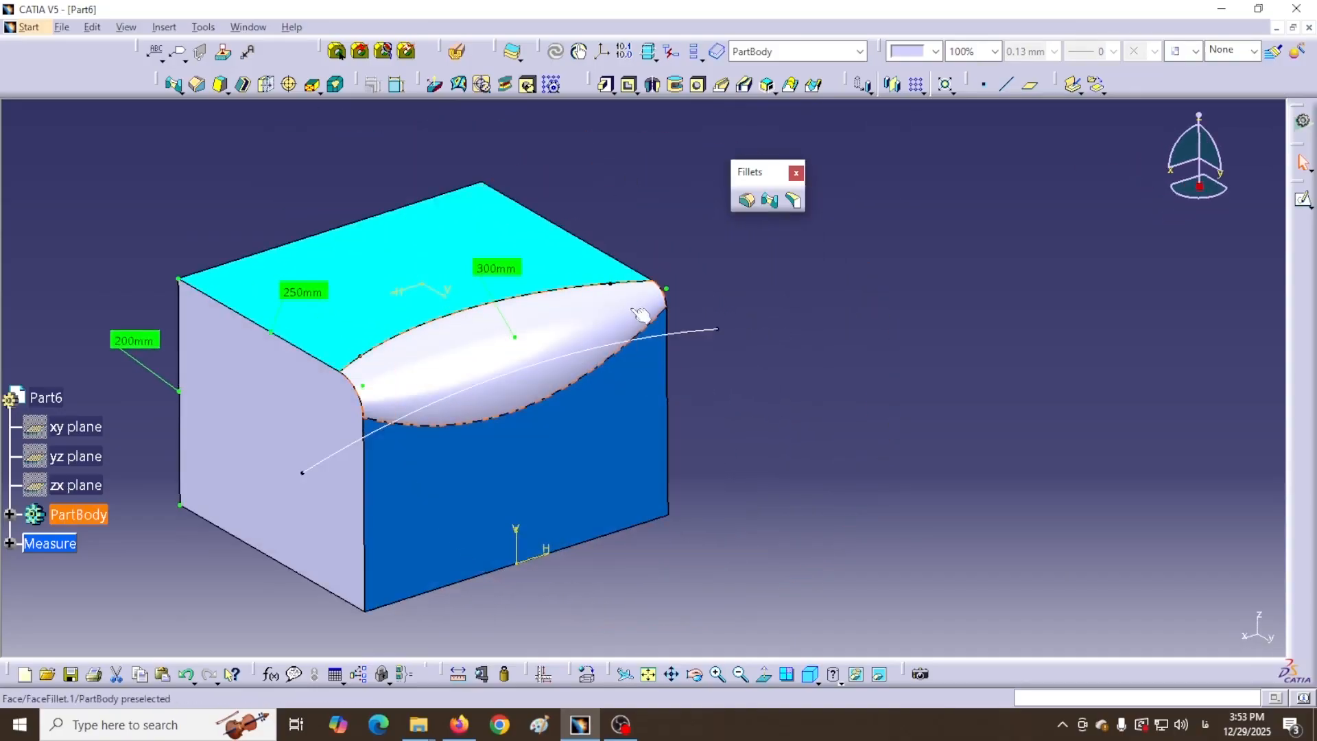
pyautogui.moveTo(615, 212); pyautogui.dragTo(676, 253, button='middle')
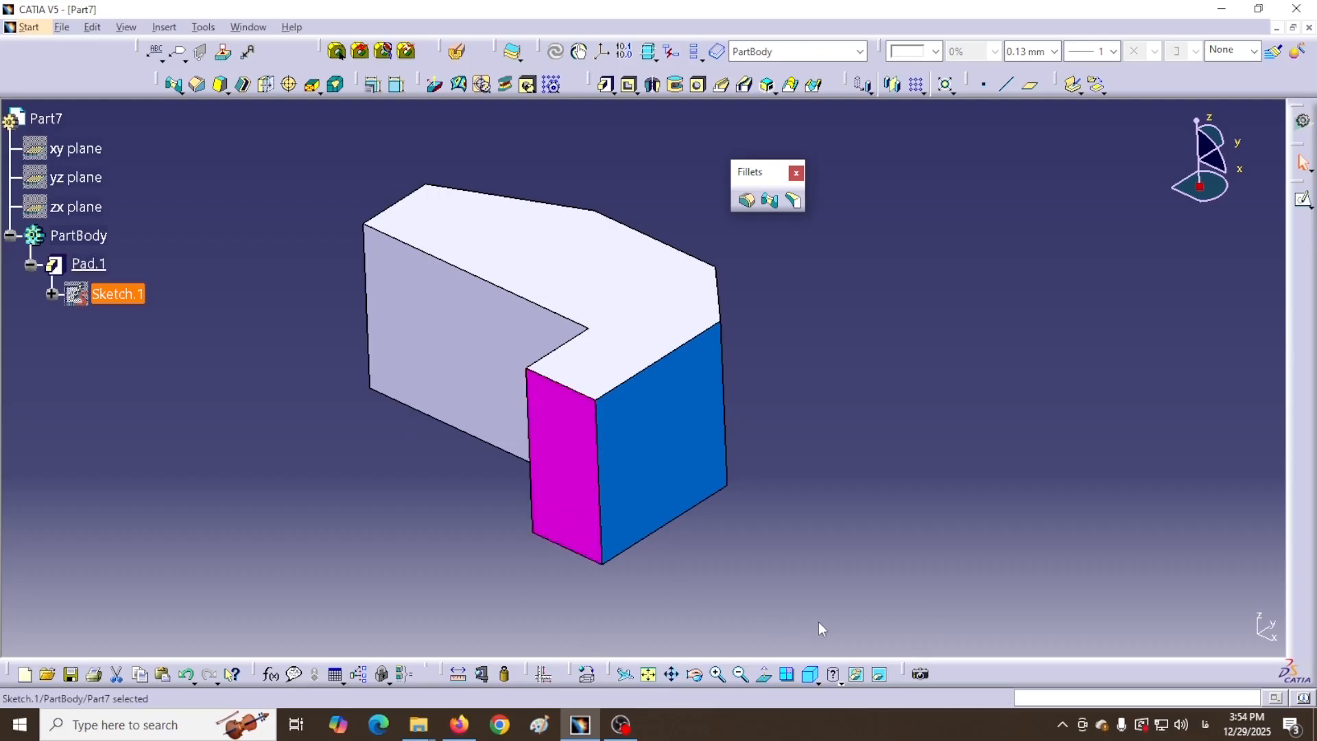
# Start a tritangent fillet with the two opposite blue side faces of the part's short leg as the faces to fillet
pyautogui.click(794, 201)
pyautogui.moveTo(967, 532); pyautogui.dragTo(964, 462)
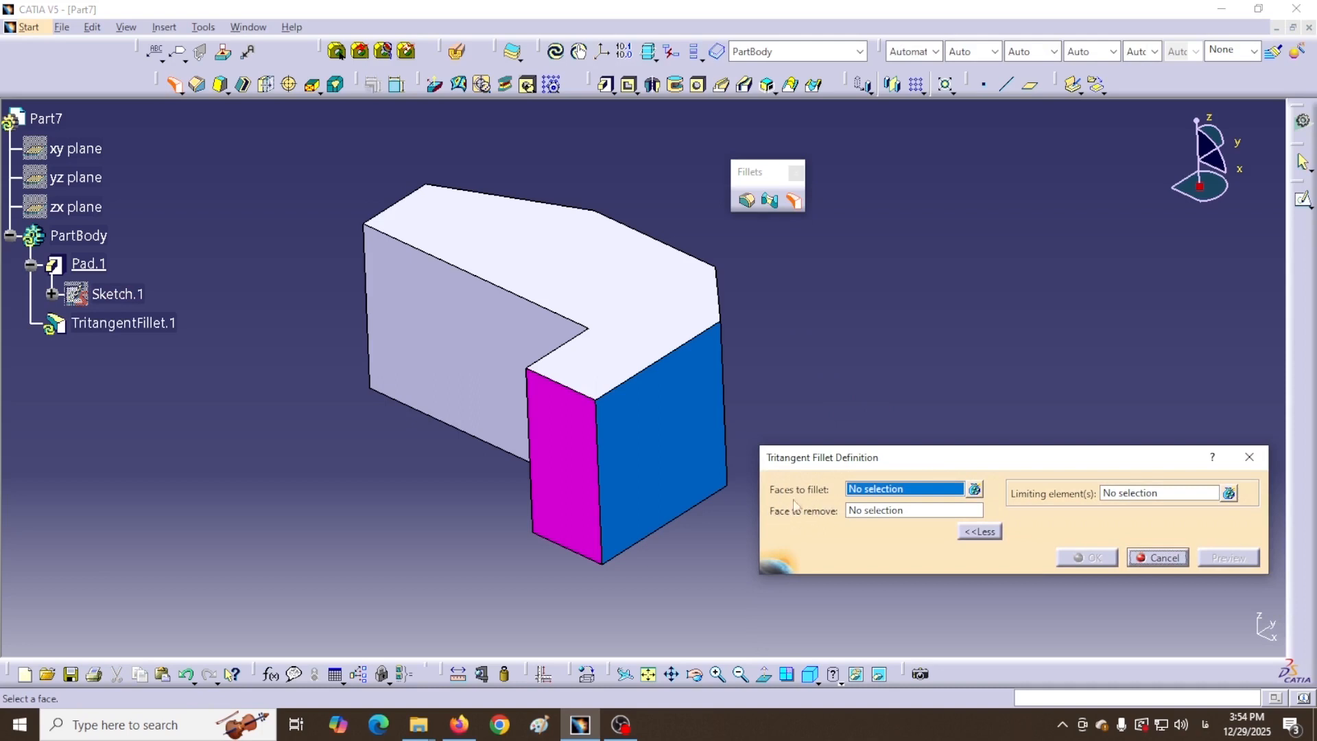
pyautogui.click(635, 488)
pyautogui.moveTo(438, 501); pyautogui.dragTo(740, 476, button='middle')
pyautogui.click(791, 371)
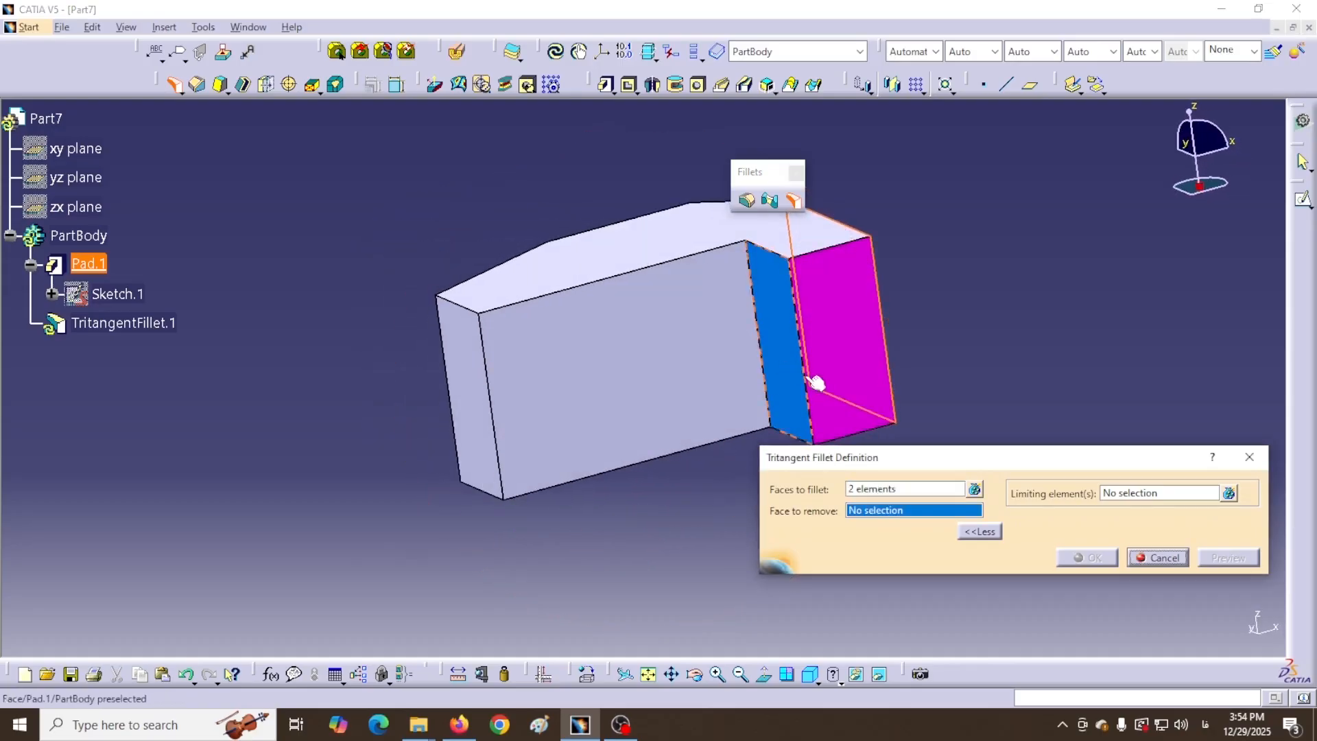
# Use the magenta end face of the short leg as the face to remove and create the tritangent fillet
pyautogui.moveTo(943, 376); pyautogui.dragTo(682, 512, button='middle')
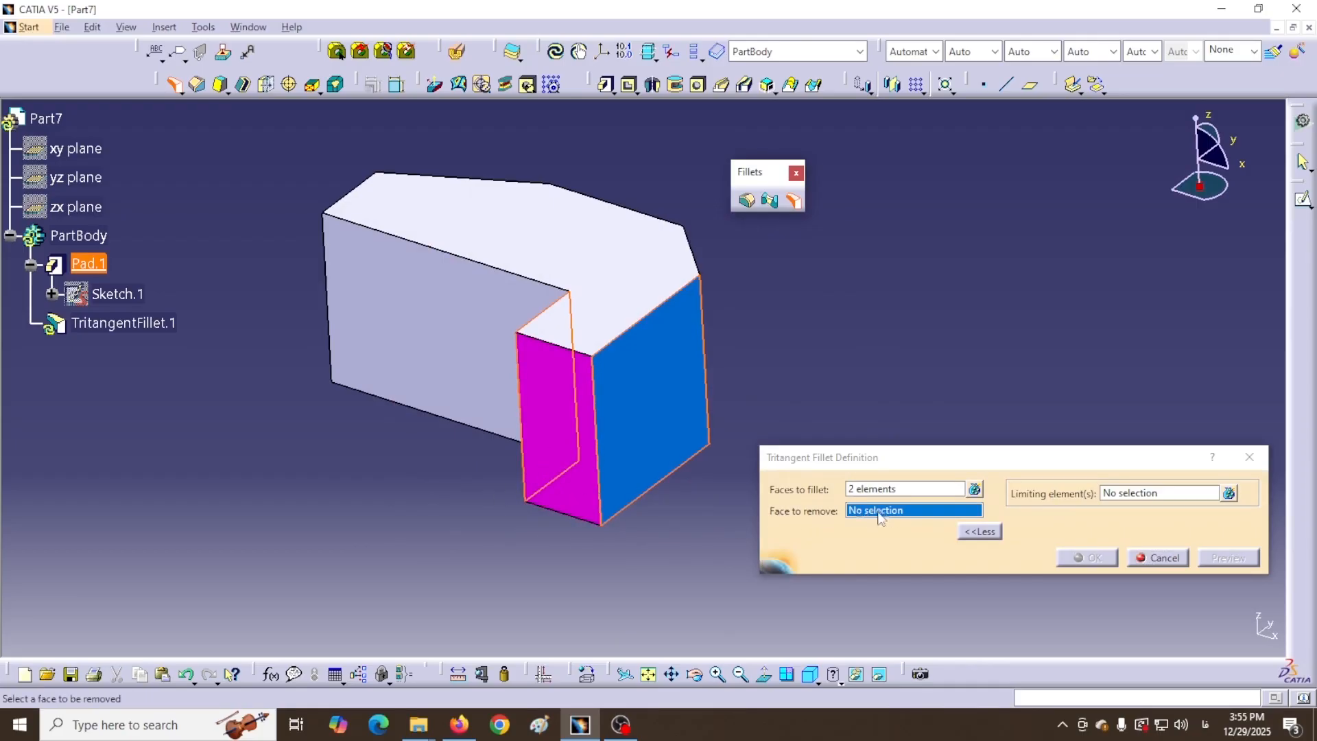
pyautogui.click(574, 469)
pyautogui.click(1091, 557)
pyautogui.moveTo(782, 495); pyautogui.dragTo(769, 552, button='middle')
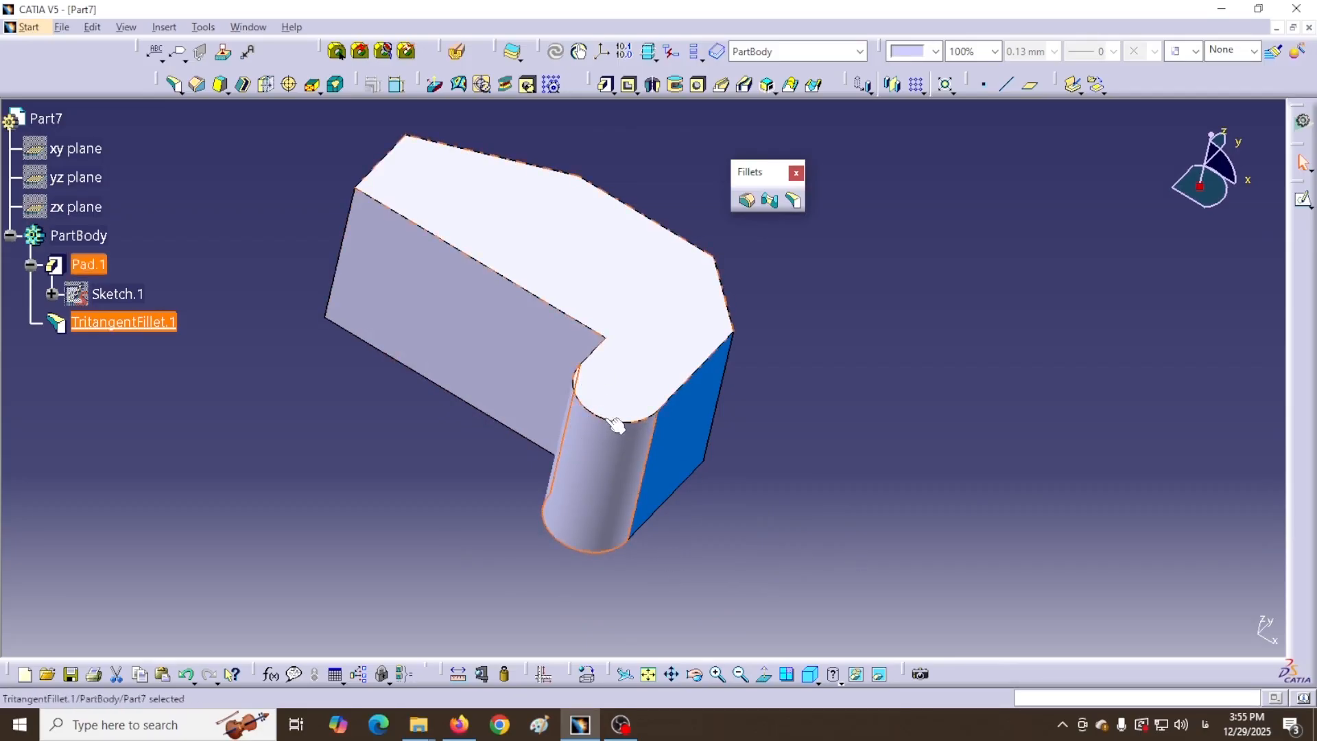
pyautogui.moveTo(518, 563); pyautogui.dragTo(599, 583, button='middle')
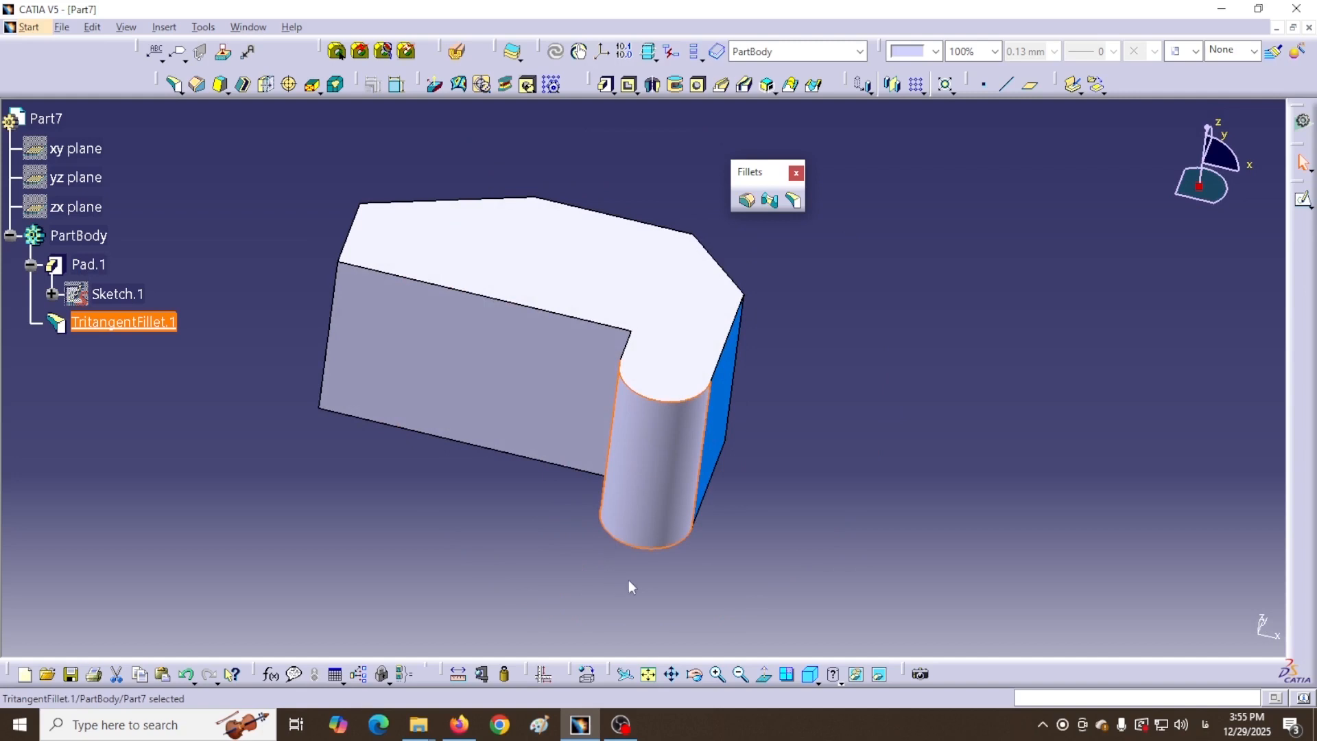
pyautogui.moveTo(417, 585); pyautogui.dragTo(462, 565, button='middle')
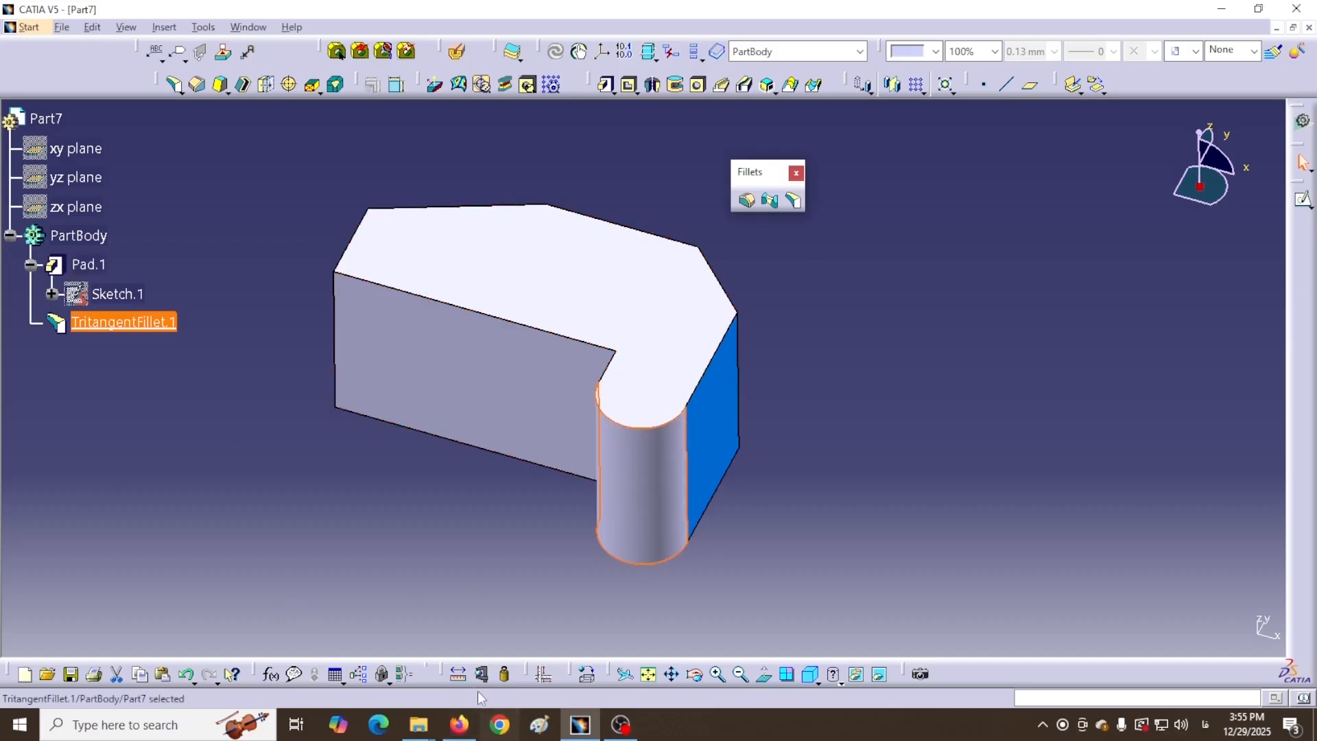
# Measure the distance between the short leg's two parallel upper side edges and keep the measurement with its label beside the leg
pyautogui.click(458, 674)
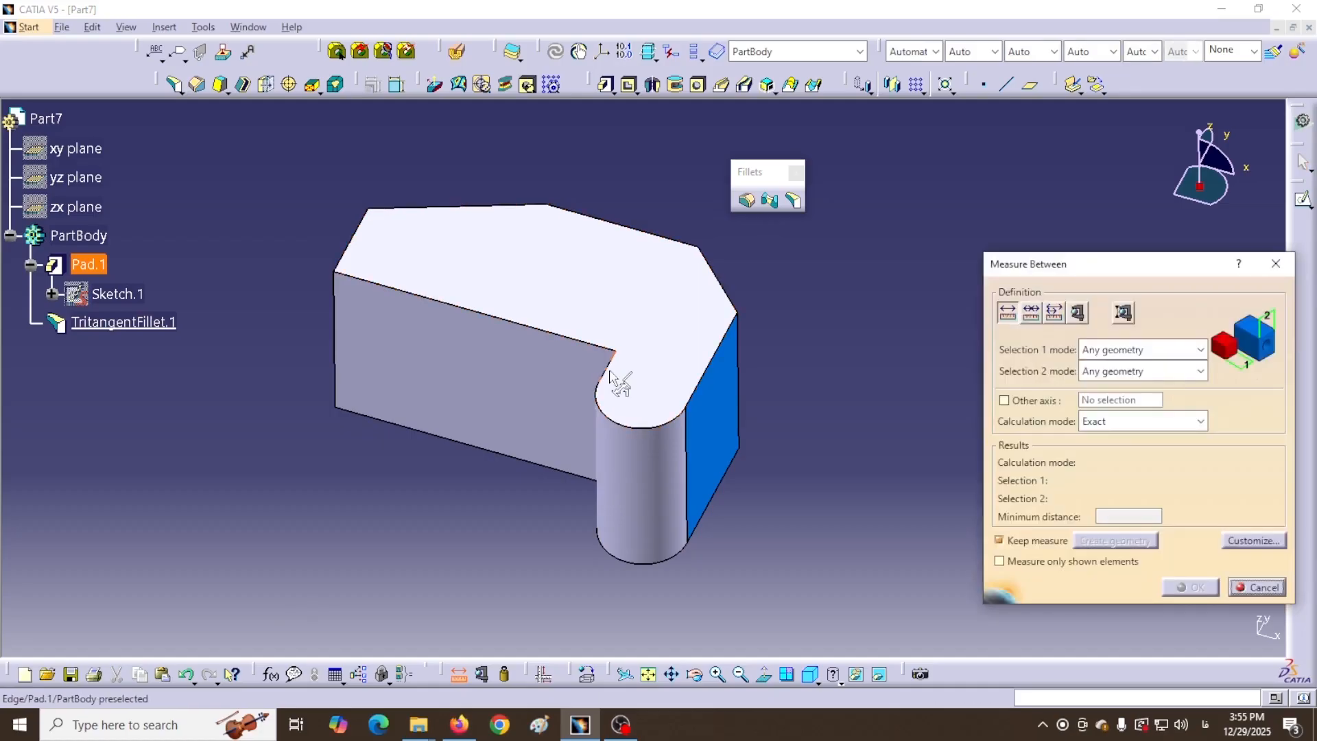
pyautogui.click(611, 374)
pyautogui.click(687, 402)
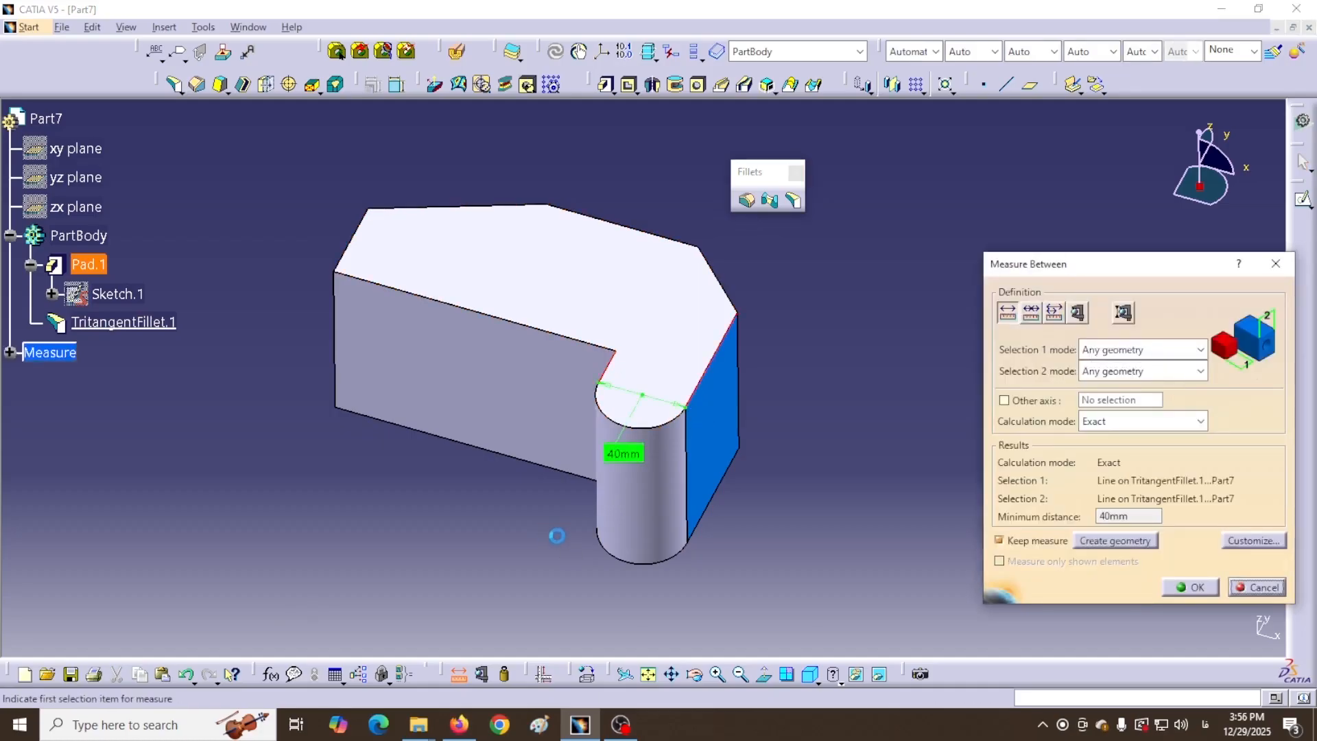
pyautogui.moveTo(629, 461); pyautogui.dragTo(492, 523)
pyautogui.click(1189, 588)
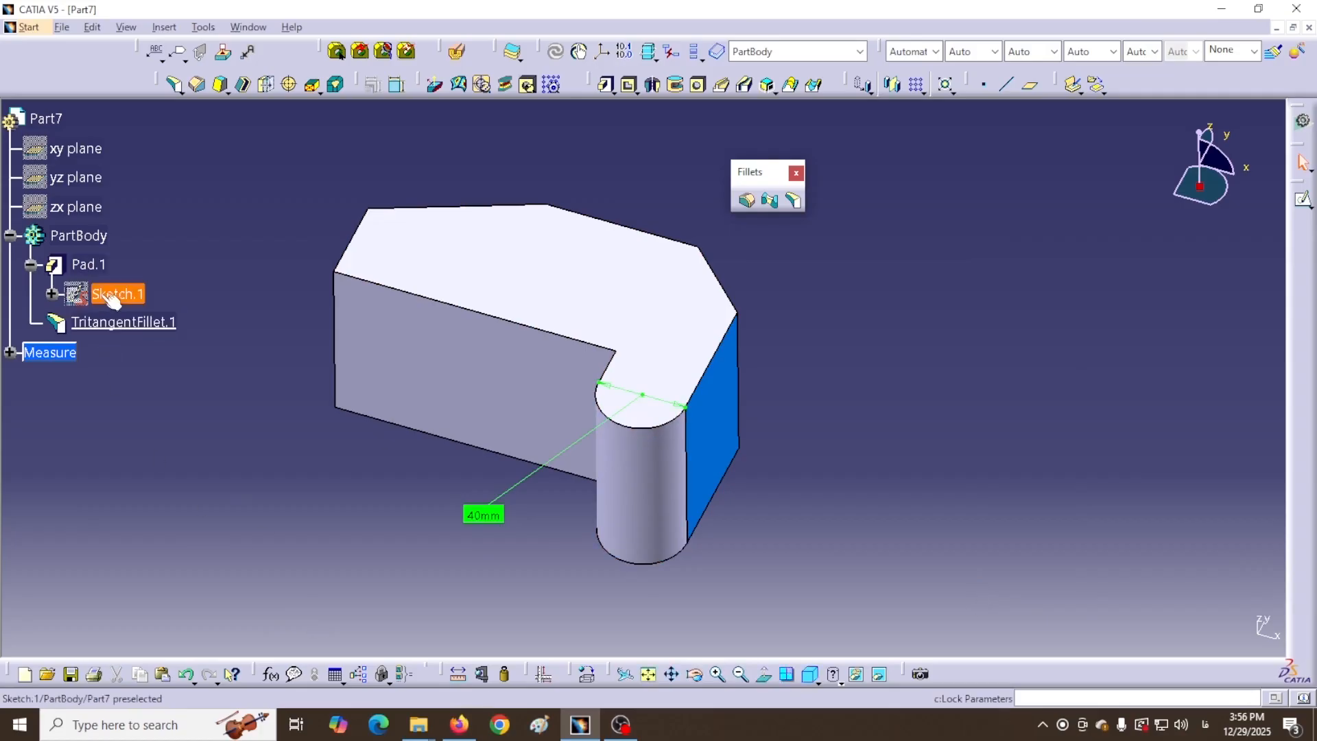
# Edit the pad's profile sketch, set the short leg's width to 60 mm, and update the solid with the tritangent fillet
pyautogui.doubleClick(116, 295)
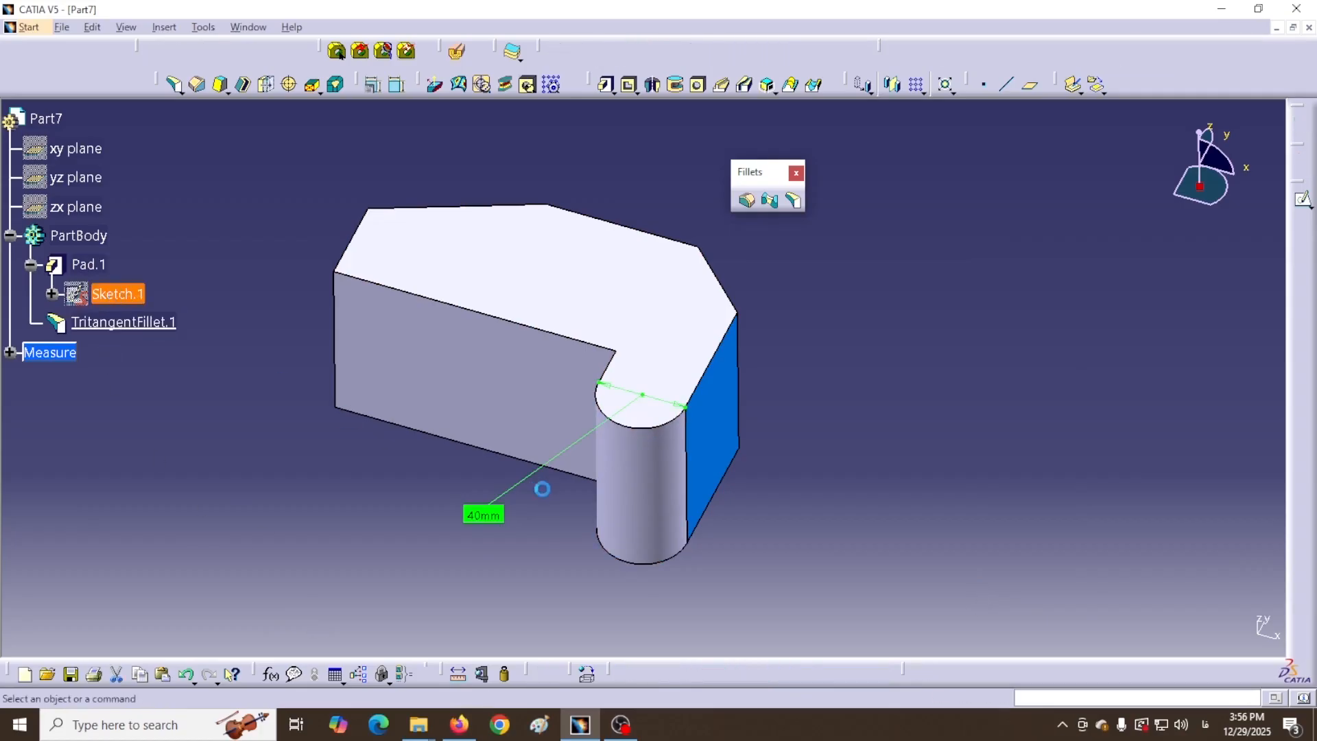
pyautogui.moveTo(613, 473); pyautogui.dragTo(539, 327, button='middle')
pyautogui.click(660, 459)
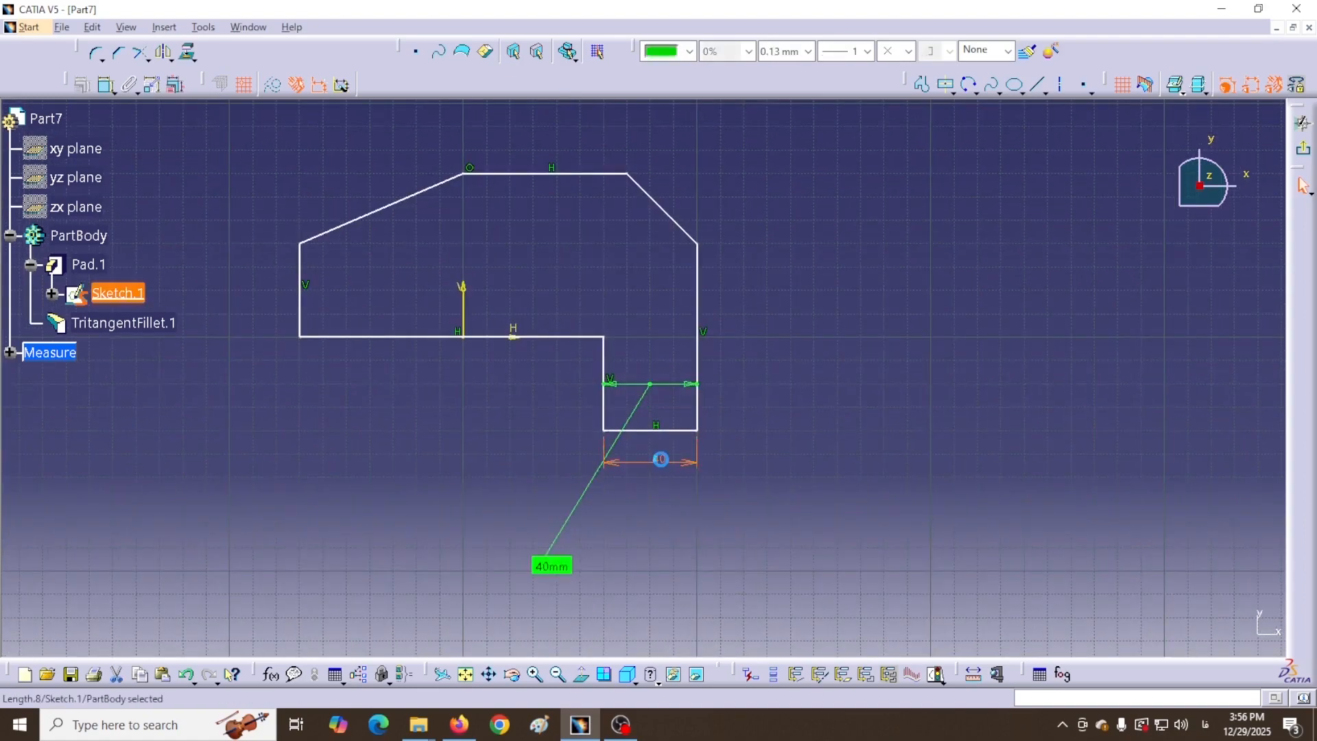
pyautogui.doubleClick(660, 460)
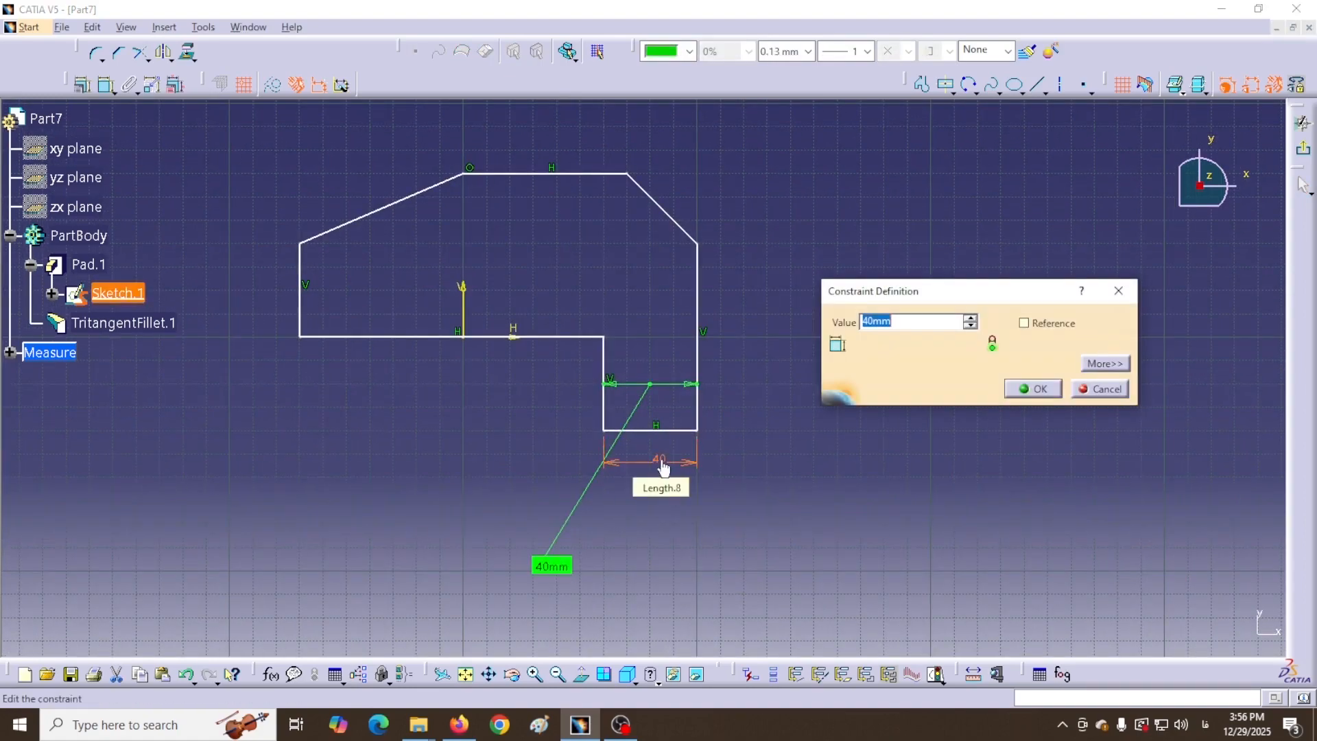
pyautogui.write('60')
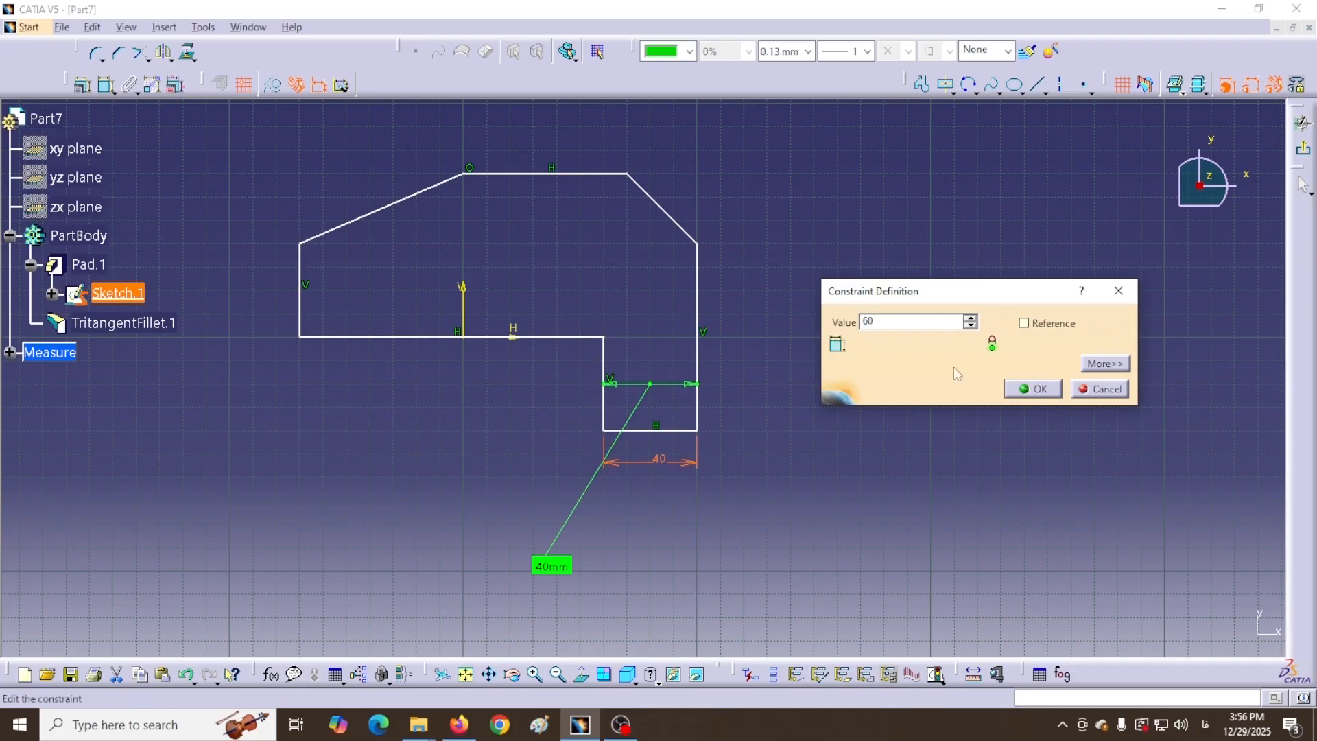
pyautogui.click(1033, 389)
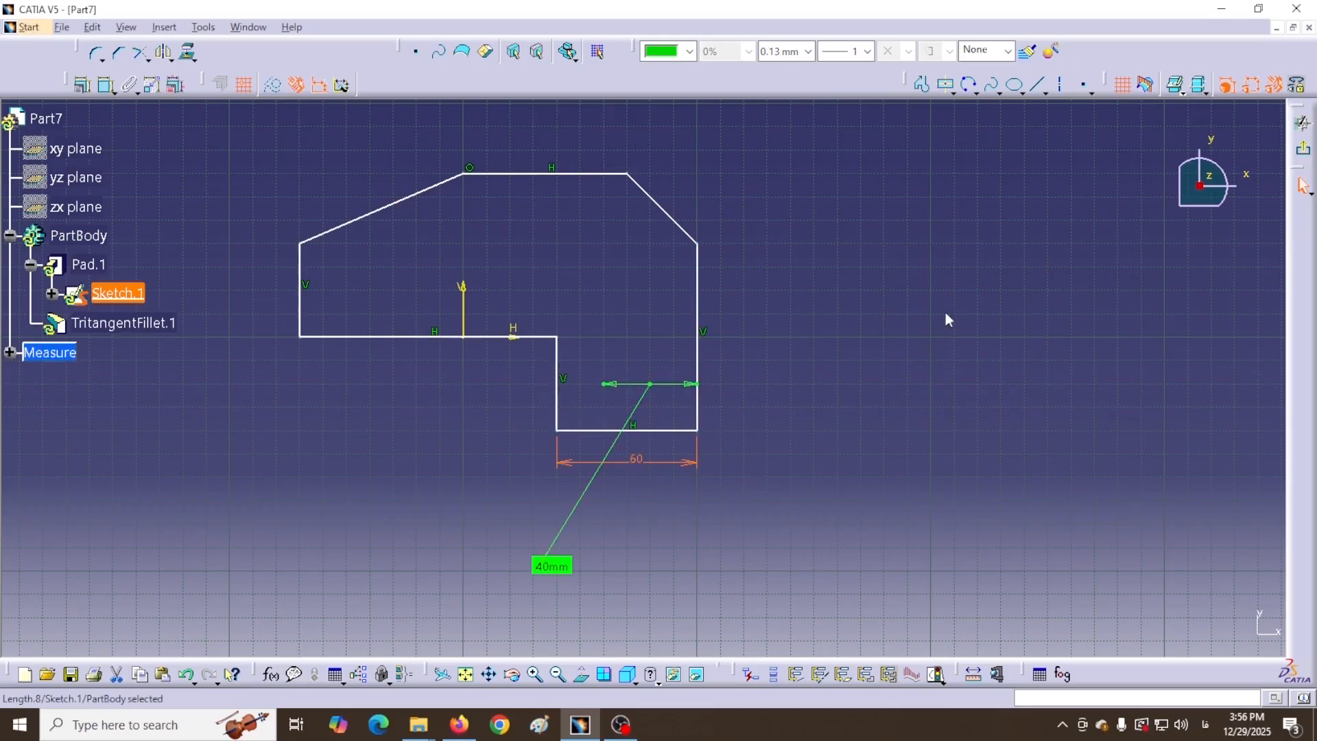
pyautogui.click(1304, 148)
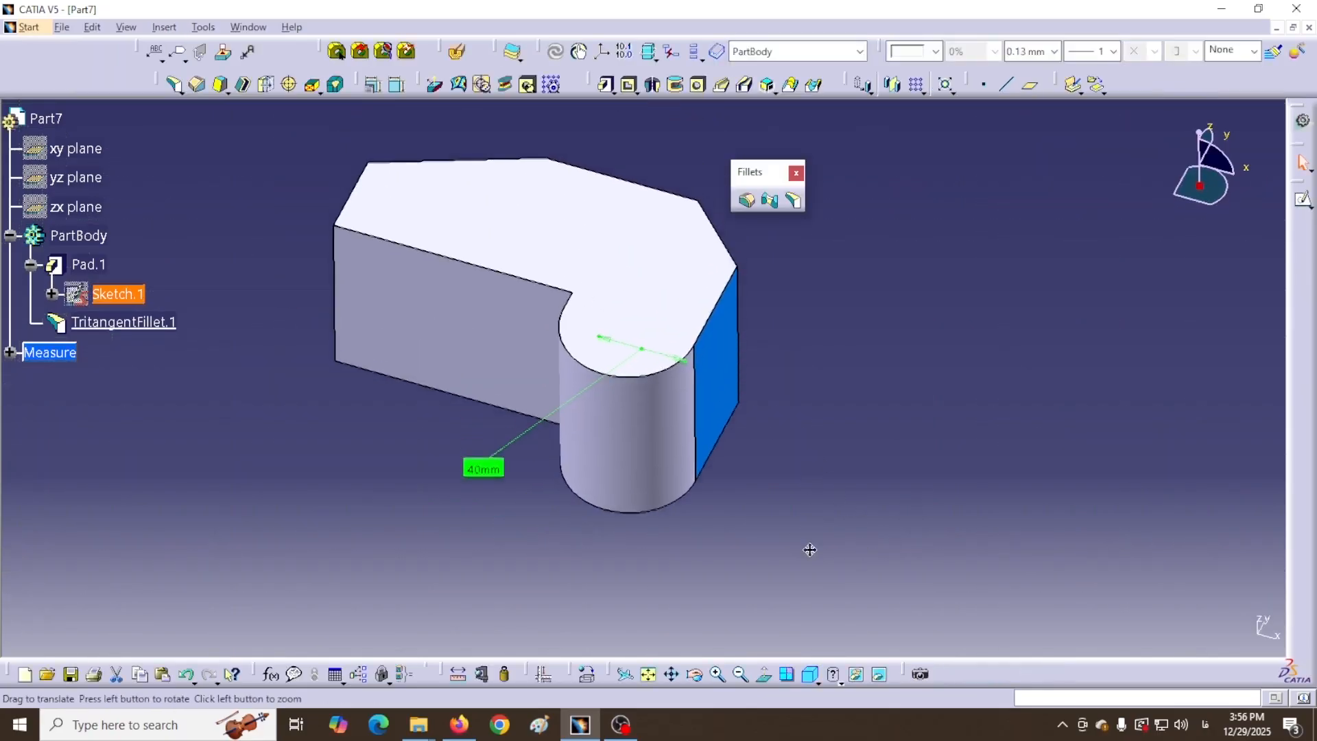
pyautogui.moveTo(647, 347); pyautogui.dragTo(647, 410, button='middle')
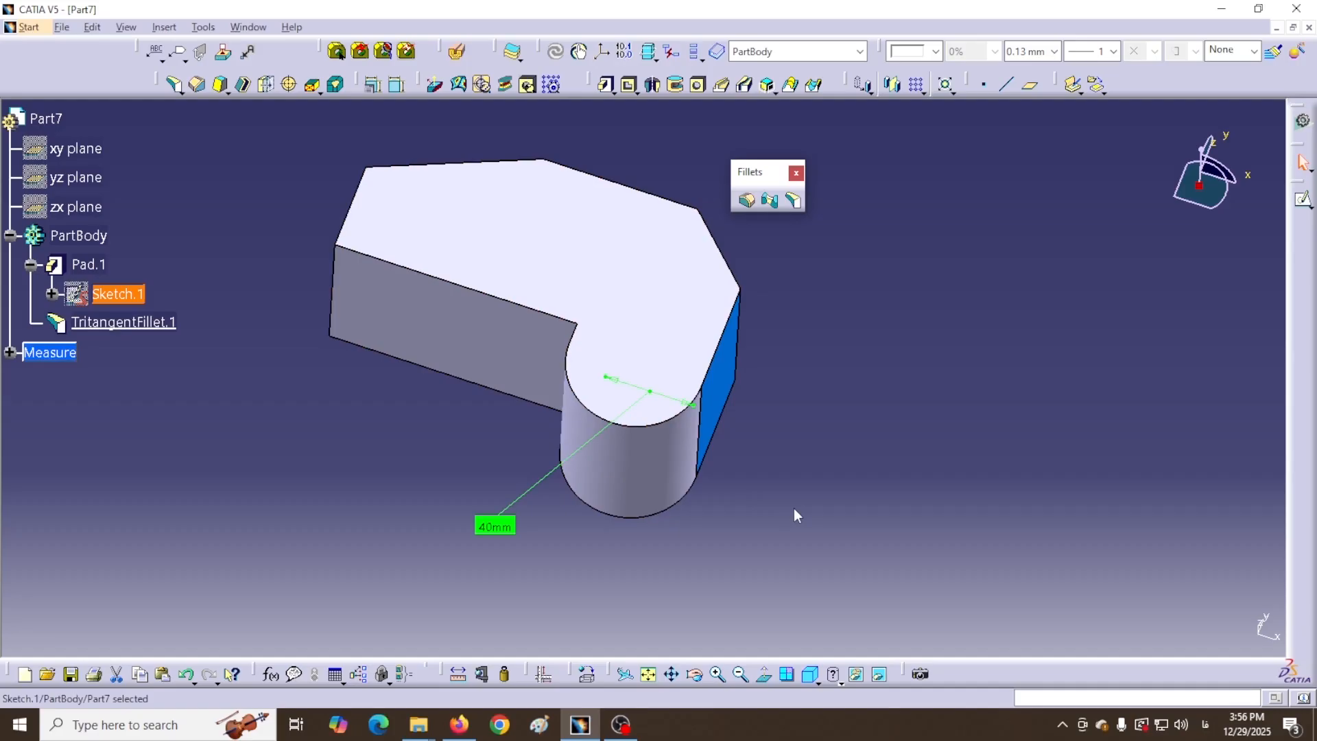
# Review the Face-Face Fillet definition's options, including the hold curve and spine, and cancel the command
pyautogui.click(770, 200)
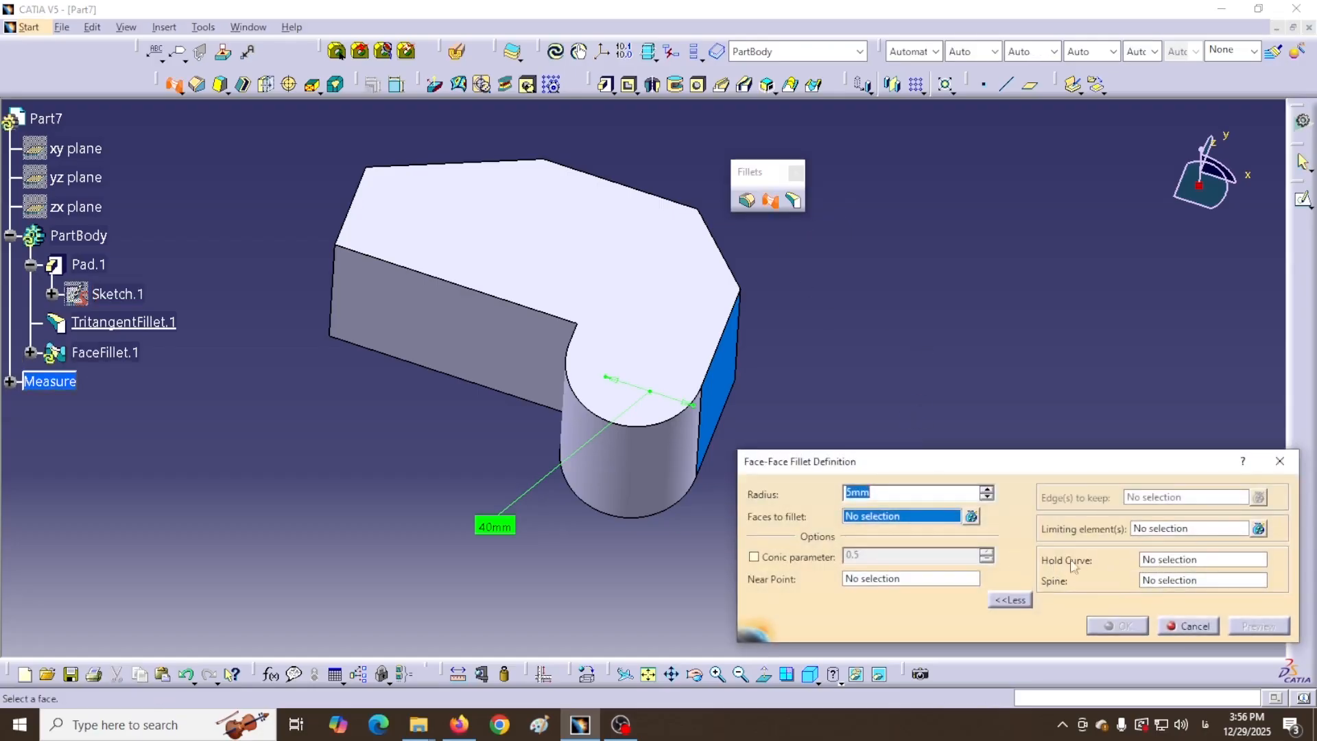
pyautogui.click(1184, 625)
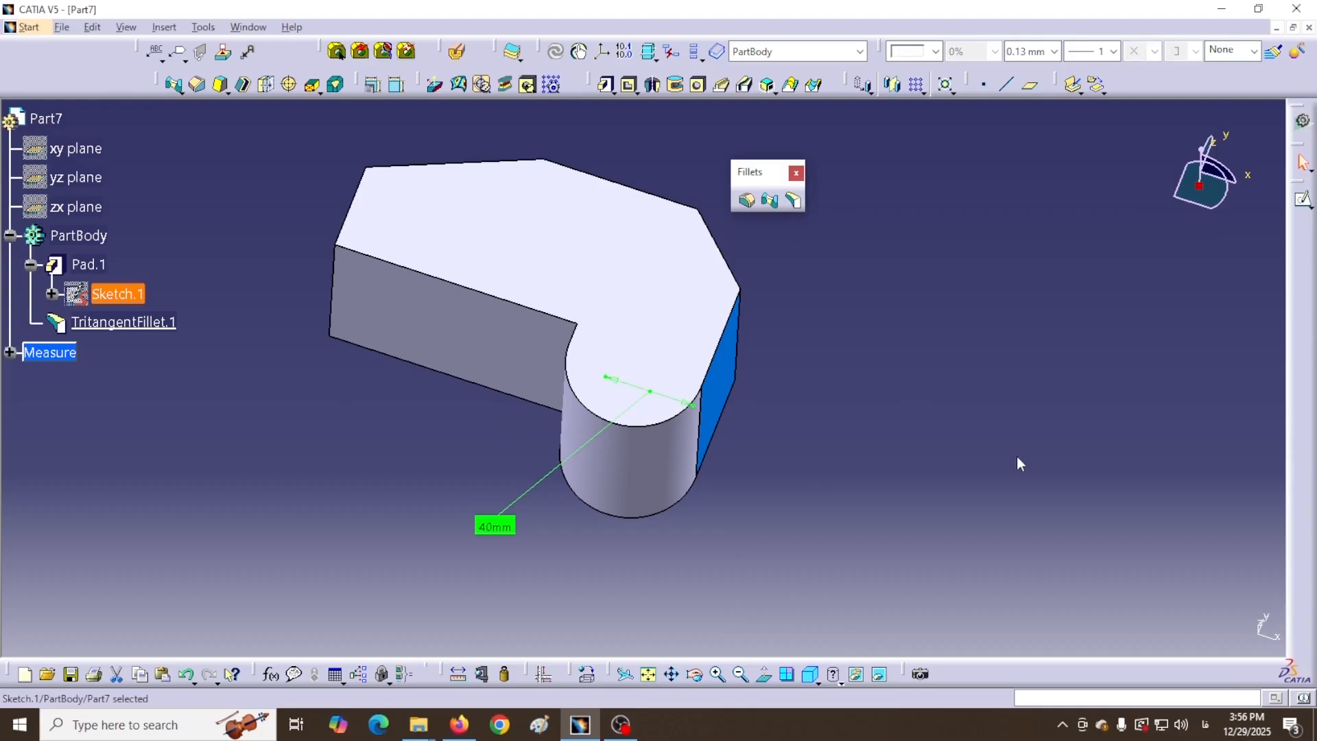